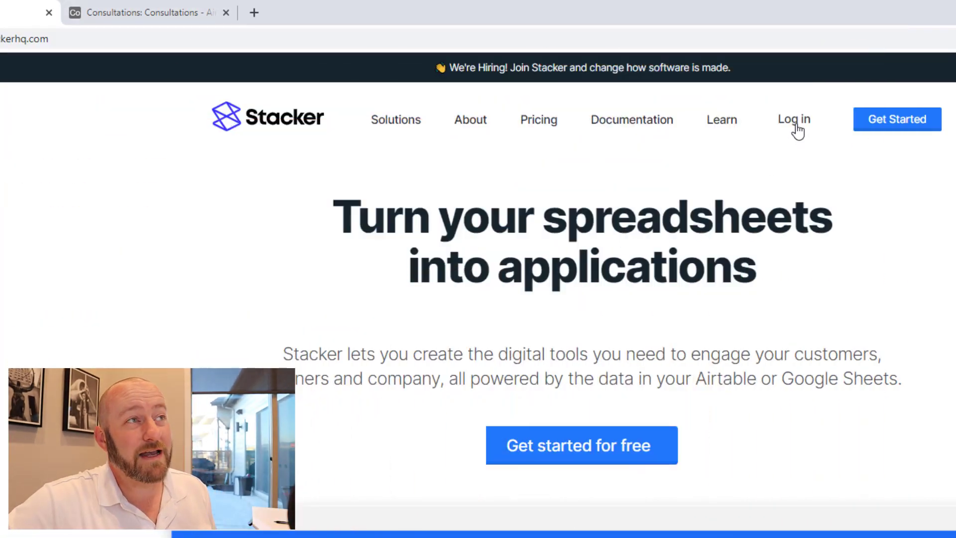
- Log in to Stacker with the remembered account and open the Airtable Demo app
{"action": "left_click", "coordinate": [795, 120]}
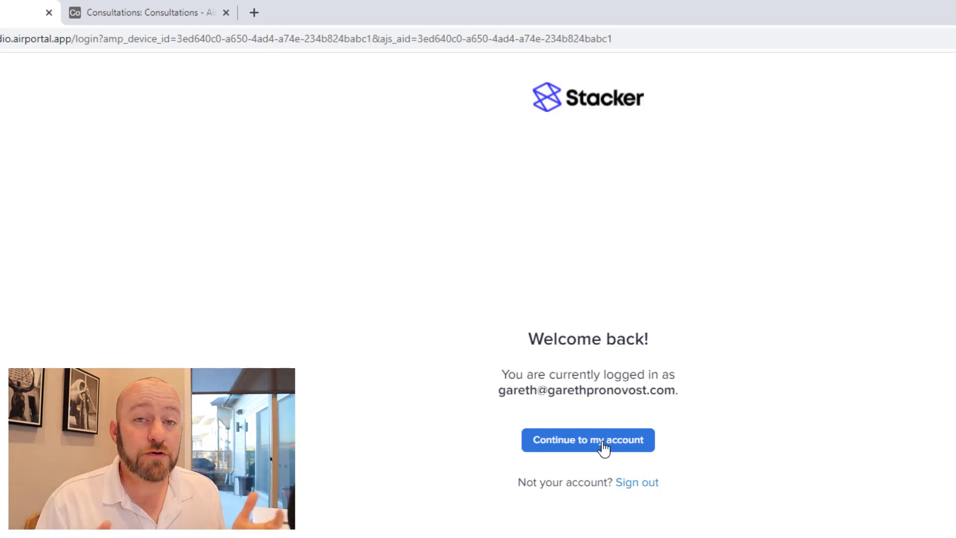
{"action": "left_click", "coordinate": [603, 444]}
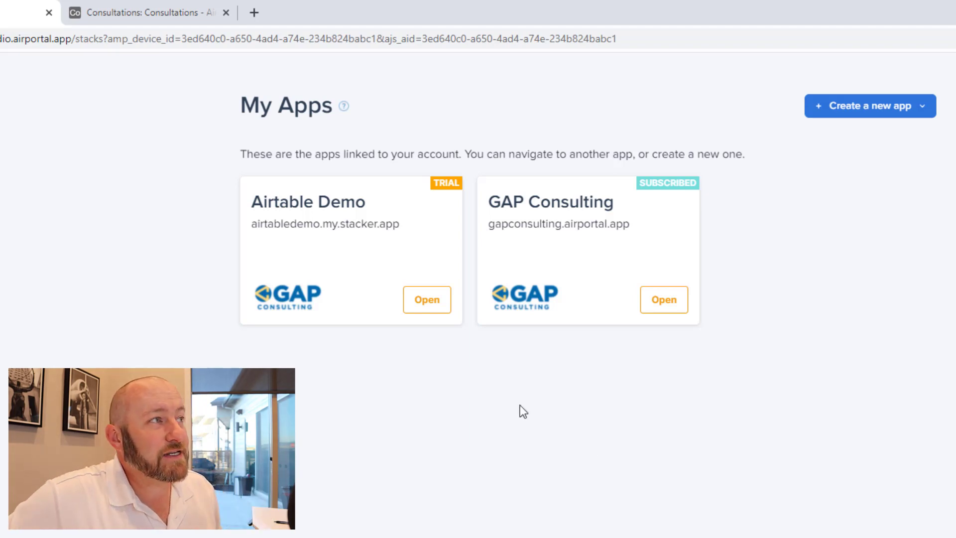
{"action": "left_click", "coordinate": [318, 292]}
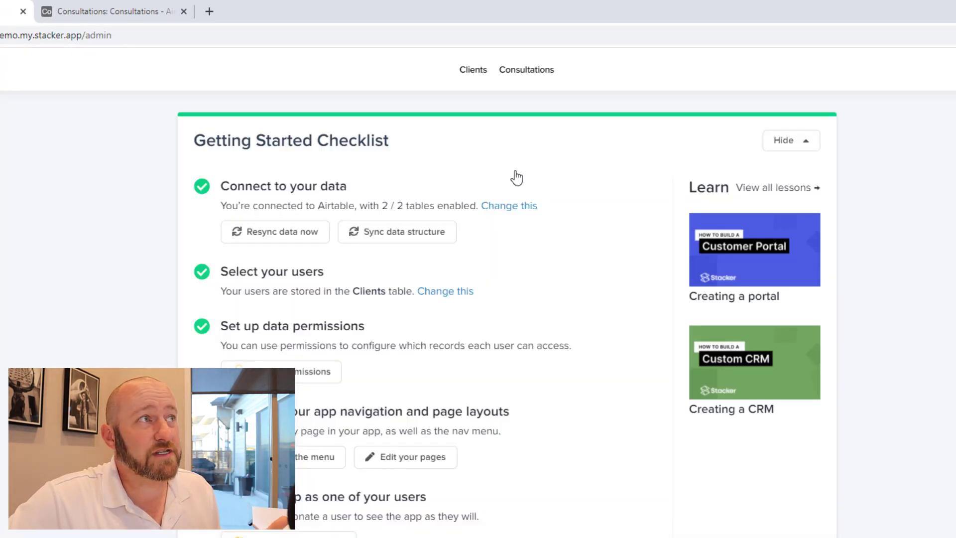
- View the app's Clients page and its Consultations page
{"action": "left_click", "coordinate": [470, 75]}
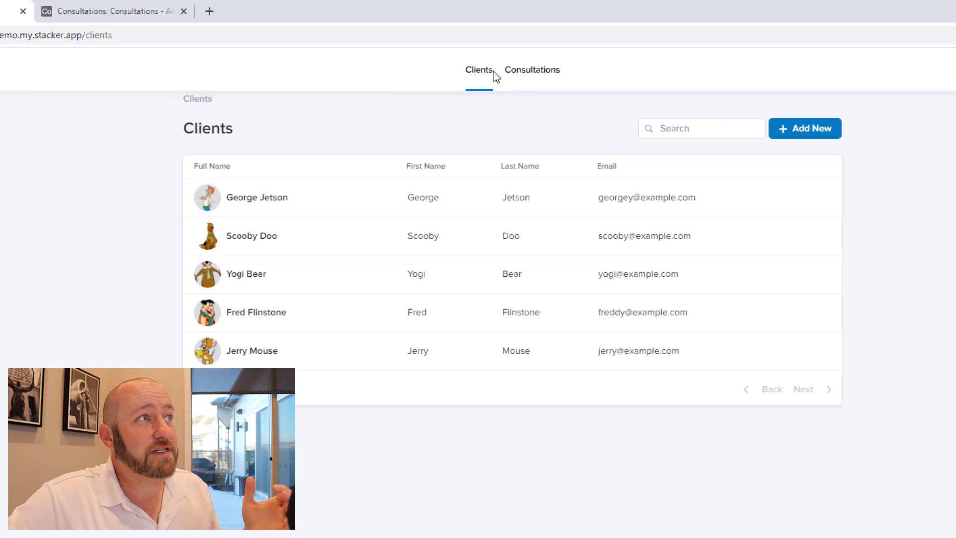
{"action": "left_click", "coordinate": [534, 77]}
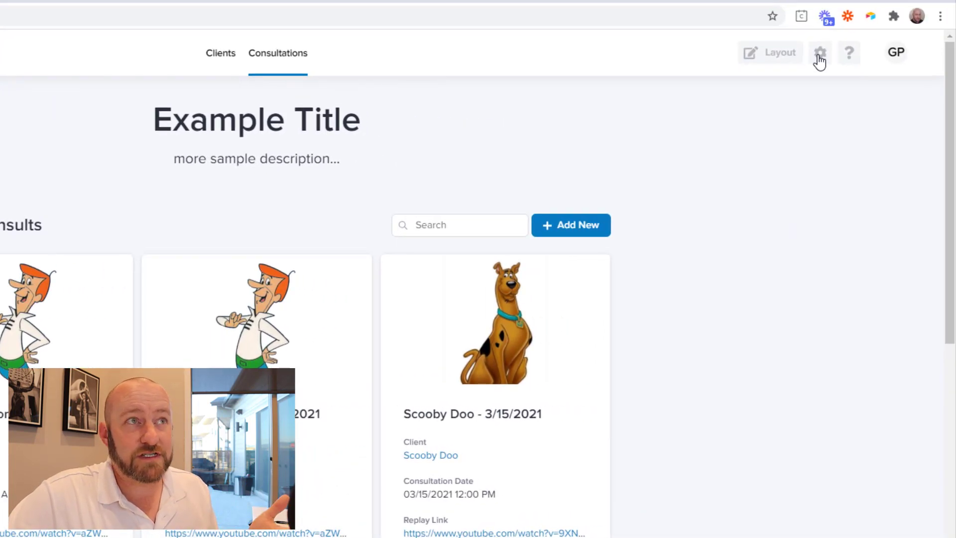
- Go to the app's setup home and open the configuration of the Consultations table
{"action": "left_click", "coordinate": [820, 53]}
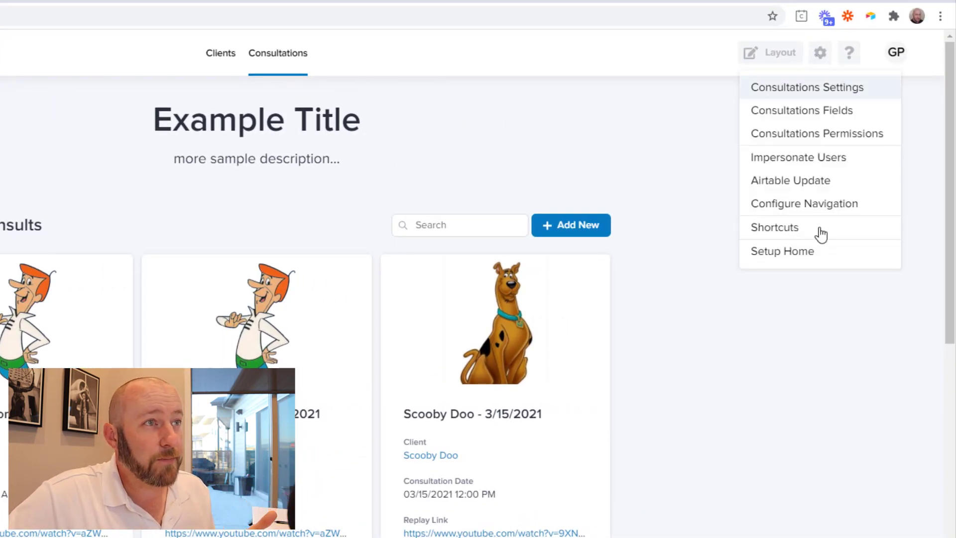
{"action": "left_click", "coordinate": [794, 252]}
{"action": "scroll", "coordinate": [924, 260], "scroll_direction": "down", "scroll_amount": 10}
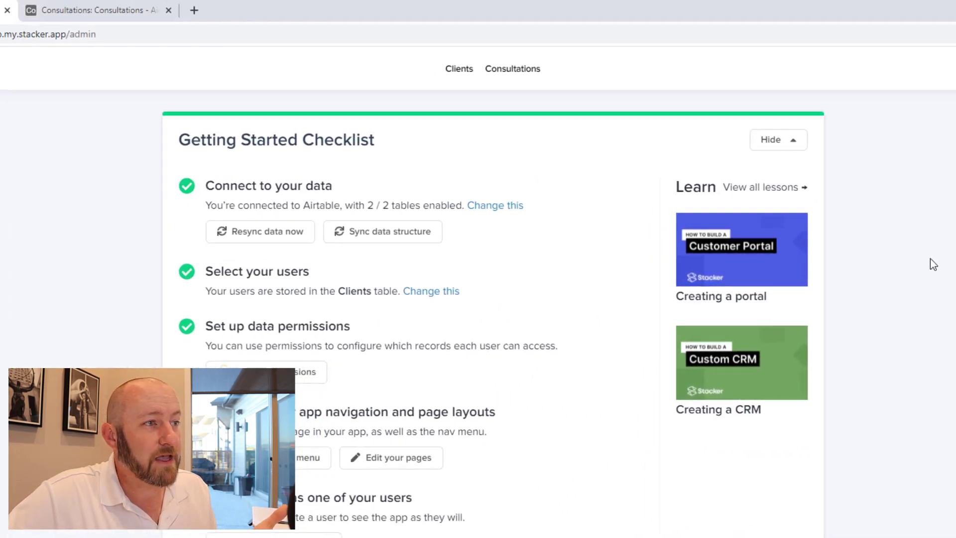
{"action": "scroll", "coordinate": [940, 273], "scroll_direction": "down", "scroll_amount": 3}
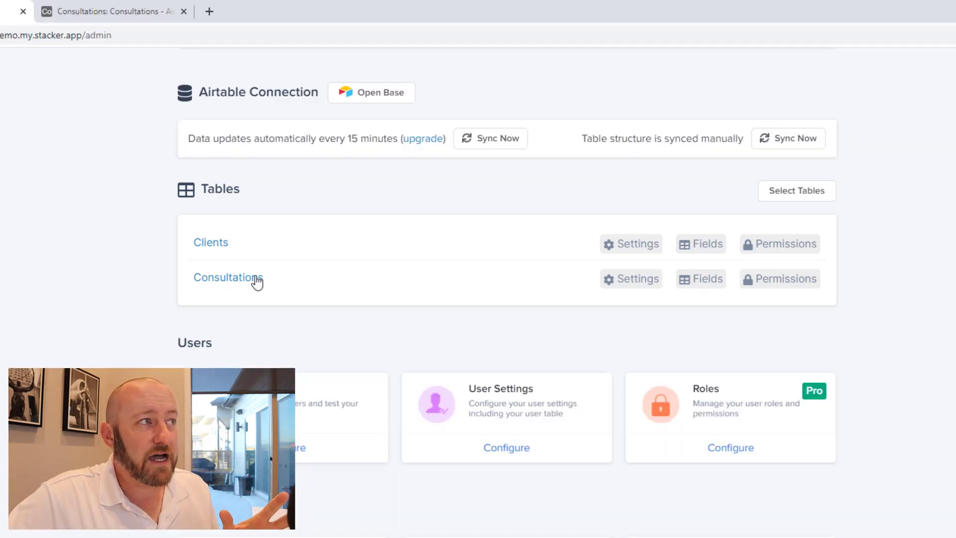
{"action": "left_click", "coordinate": [238, 278]}
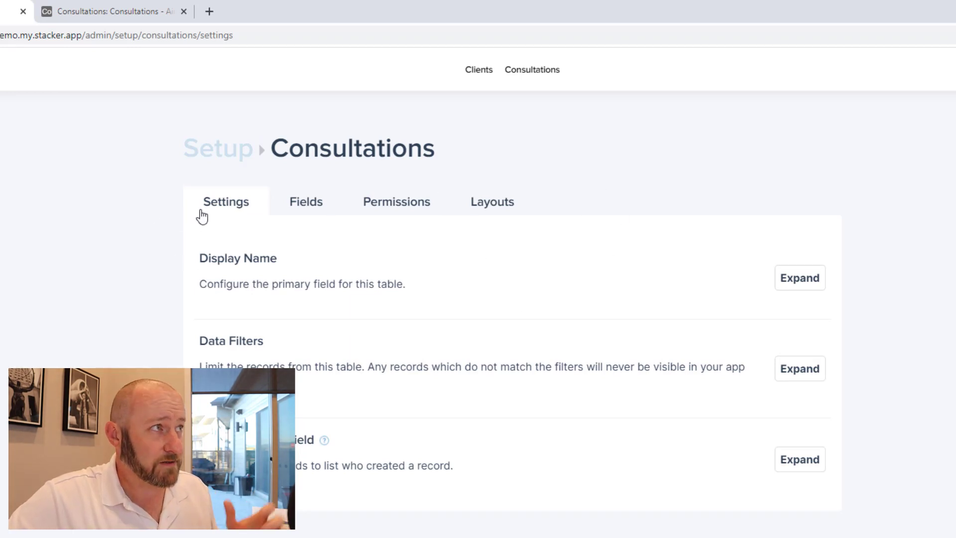
- Disable the Created By, Status and Consultation Date fields of the Consultations table
{"action": "left_click", "coordinate": [315, 206]}
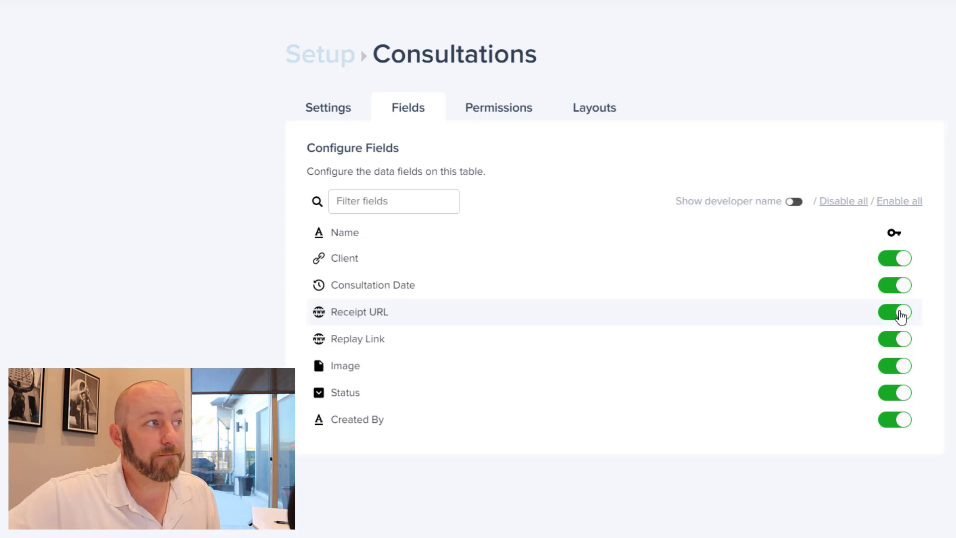
{"action": "left_click", "coordinate": [894, 423]}
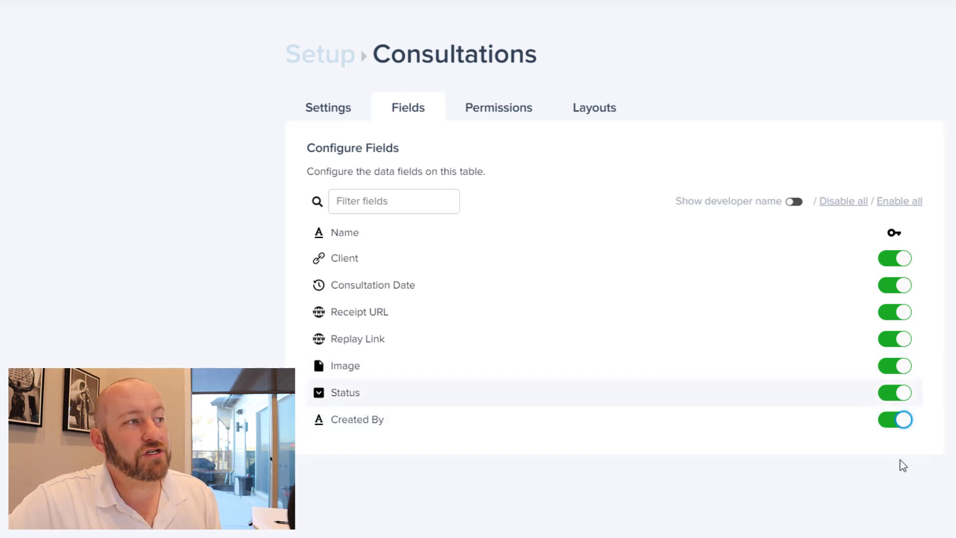
{"action": "left_click", "coordinate": [894, 426]}
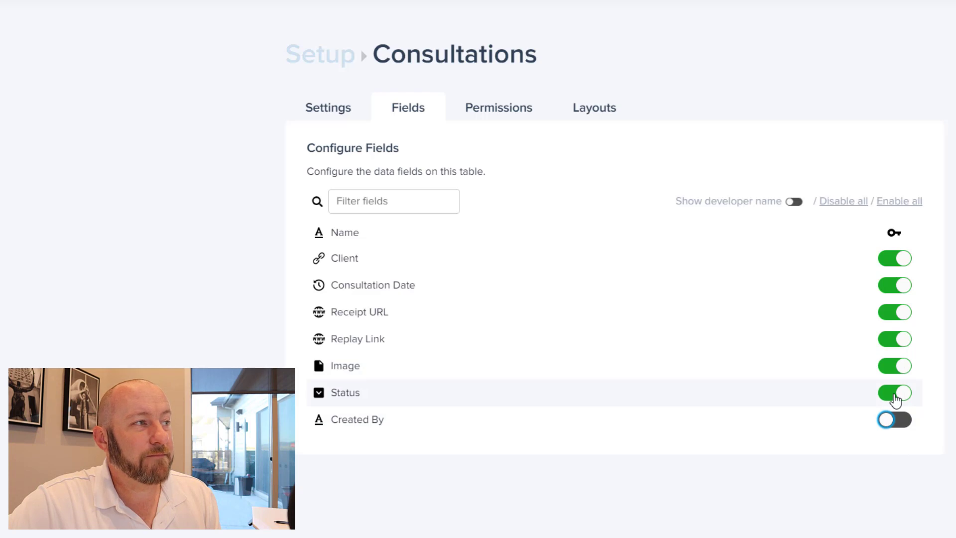
{"action": "left_click", "coordinate": [894, 399]}
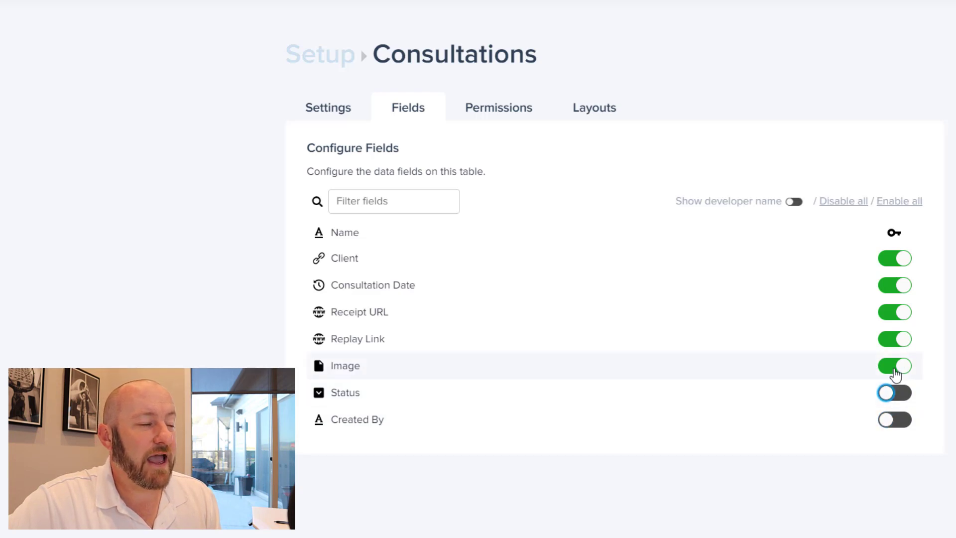
{"action": "left_click", "coordinate": [896, 292]}
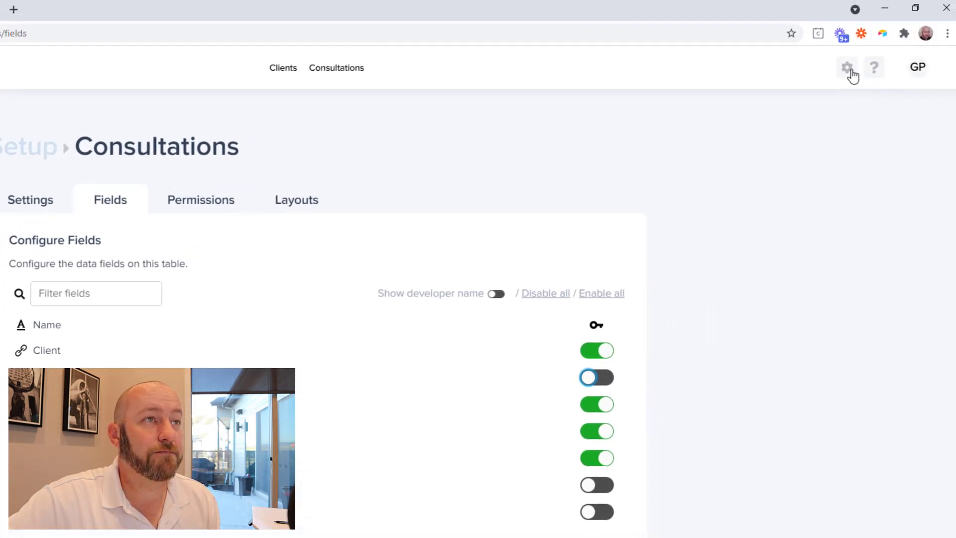
- Impersonate the first listed user to check their 2/9/2021 consultation record, and end the impersonation
{"action": "left_click", "coordinate": [849, 69]}
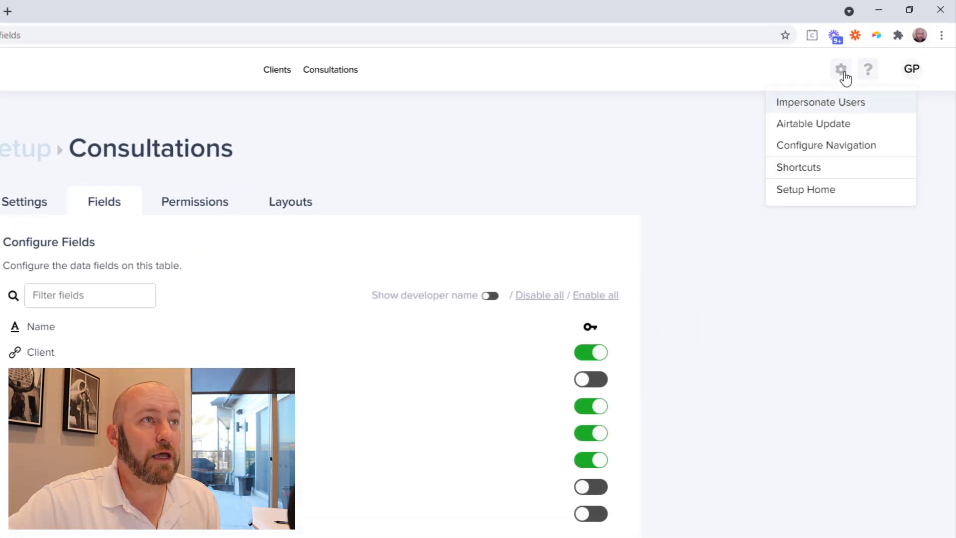
{"action": "left_click", "coordinate": [834, 105]}
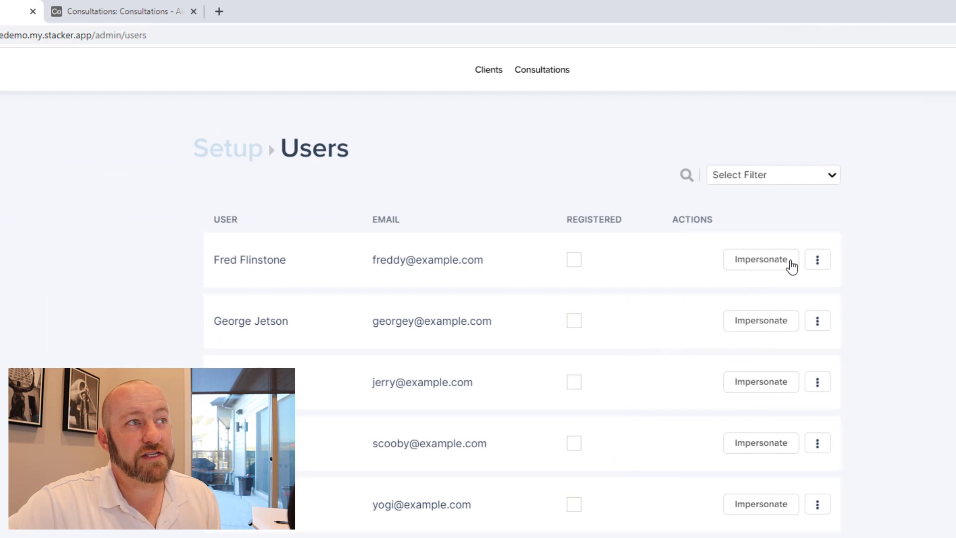
{"action": "left_click", "coordinate": [765, 264]}
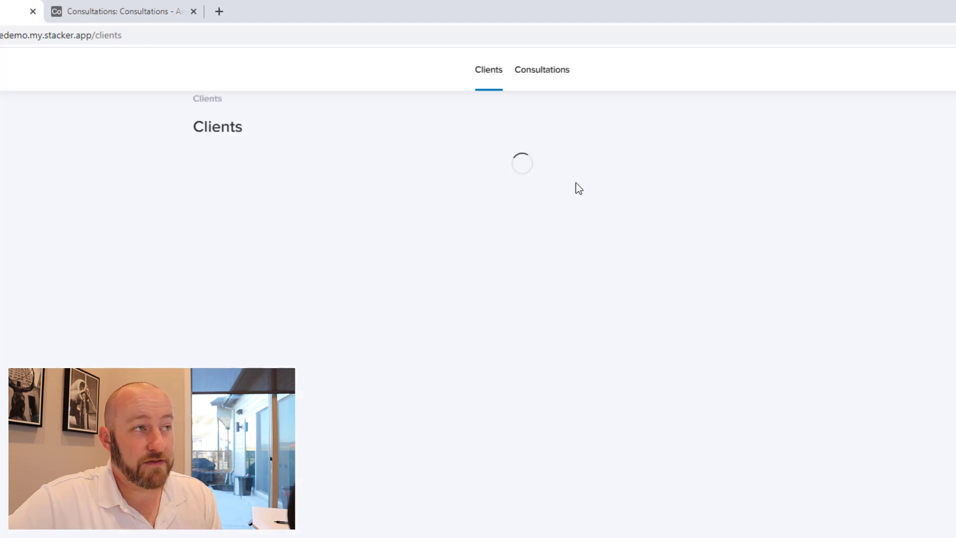
{"action": "left_click", "coordinate": [540, 78]}
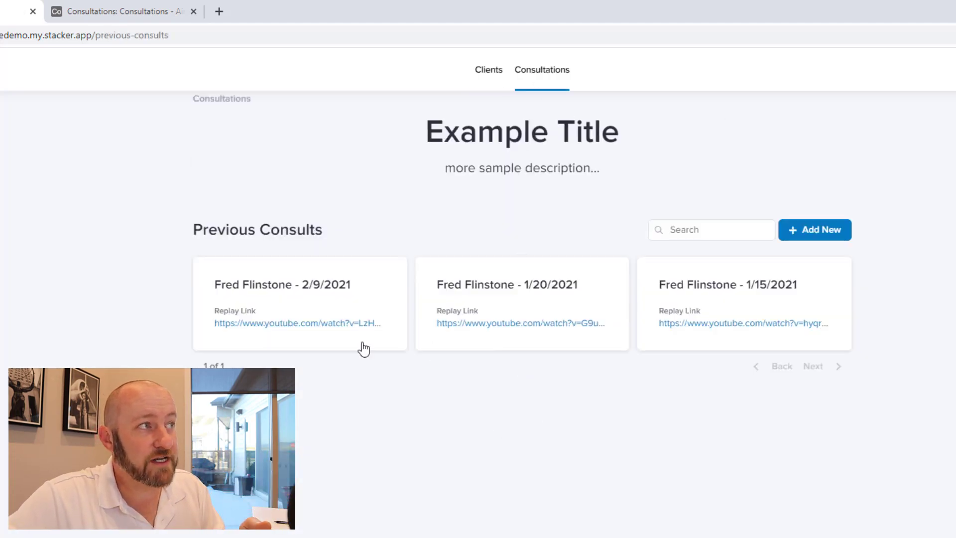
{"action": "left_click", "coordinate": [275, 289]}
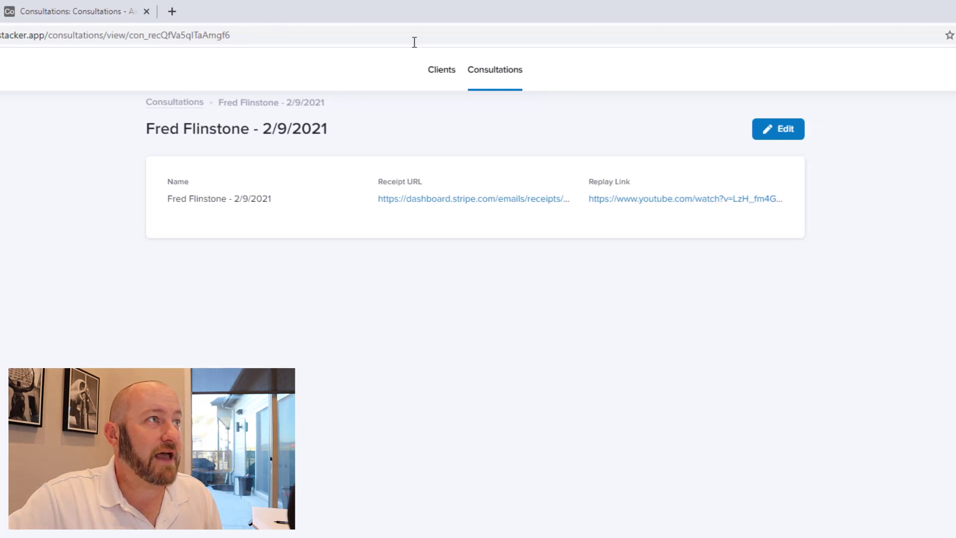
{"action": "left_click", "coordinate": [912, 70]}
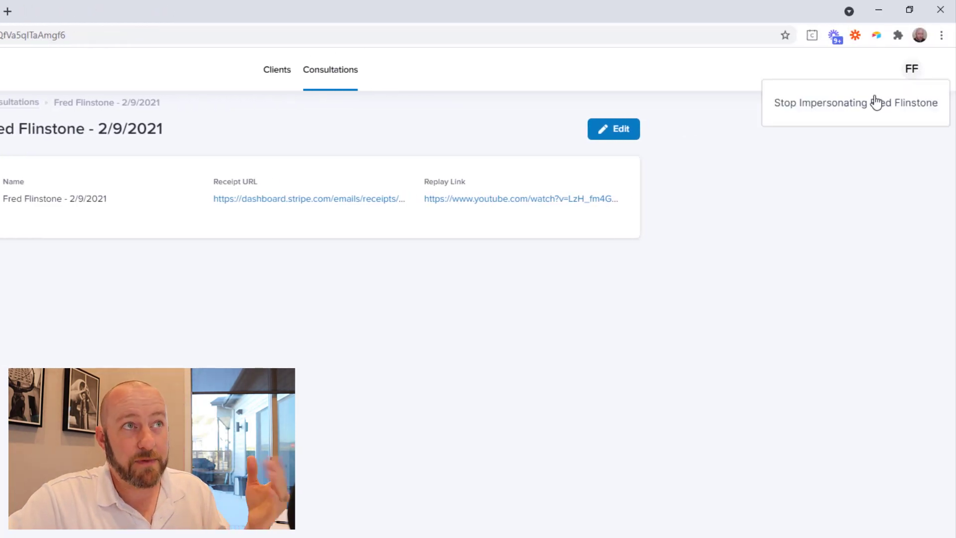
{"action": "left_click", "coordinate": [867, 105]}
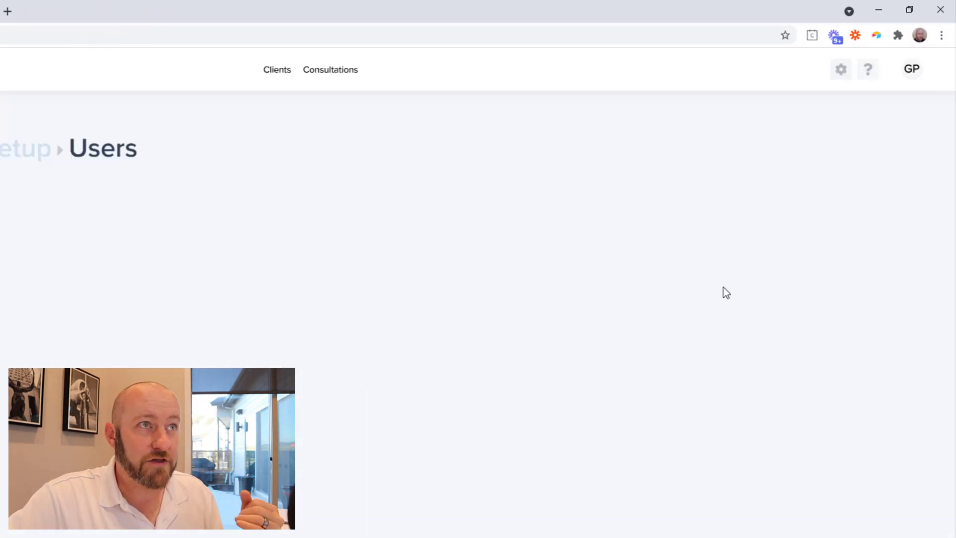
- Return to the Consultations table's setup and open its permission rules at the field-level permissions
{"action": "left_click", "coordinate": [843, 72]}
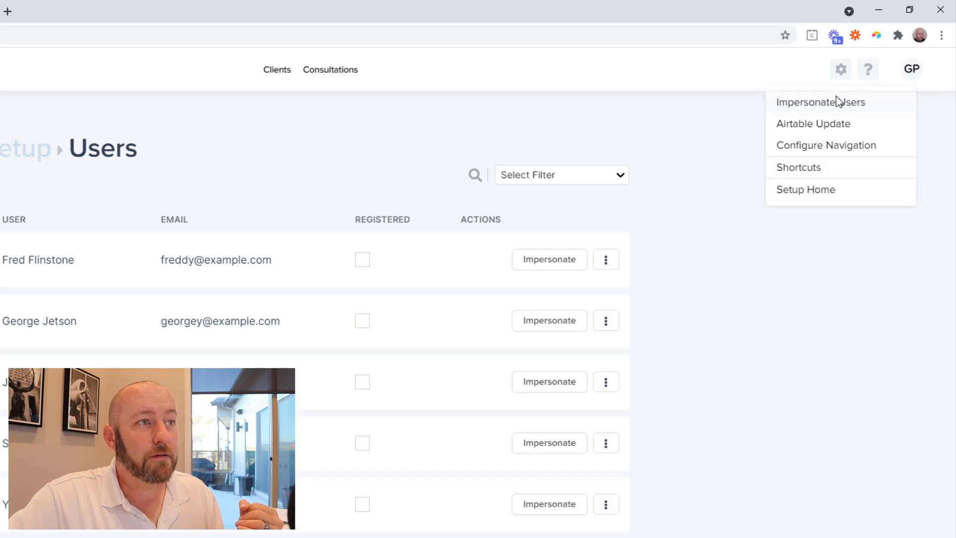
{"action": "left_click", "coordinate": [806, 190]}
{"action": "scroll", "coordinate": [359, 438], "scroll_direction": "down", "scroll_amount": 5}
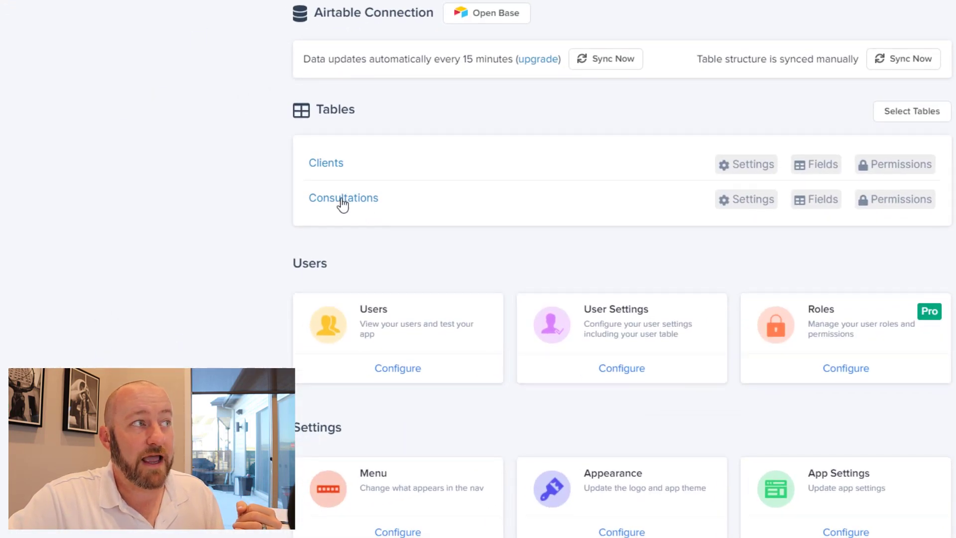
{"action": "left_click", "coordinate": [343, 199]}
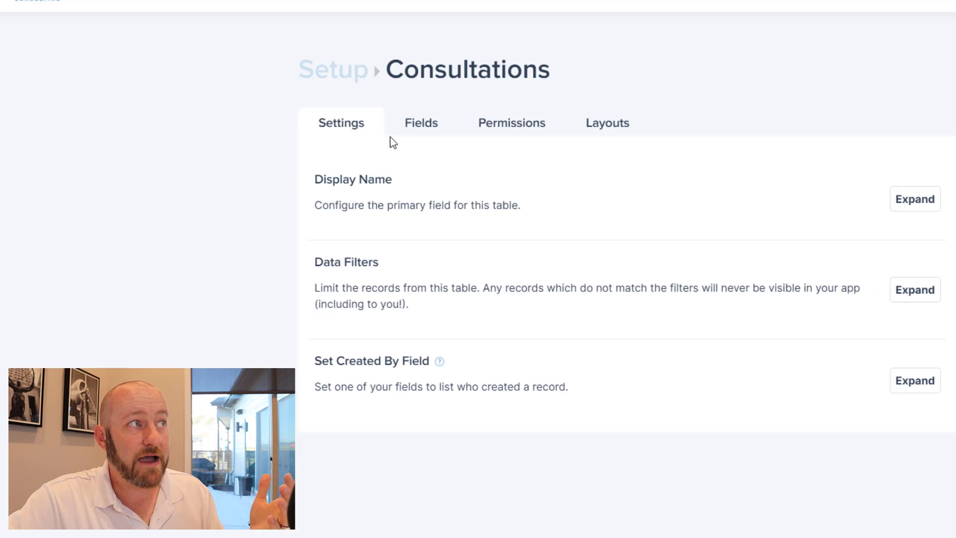
{"action": "left_click", "coordinate": [415, 128]}
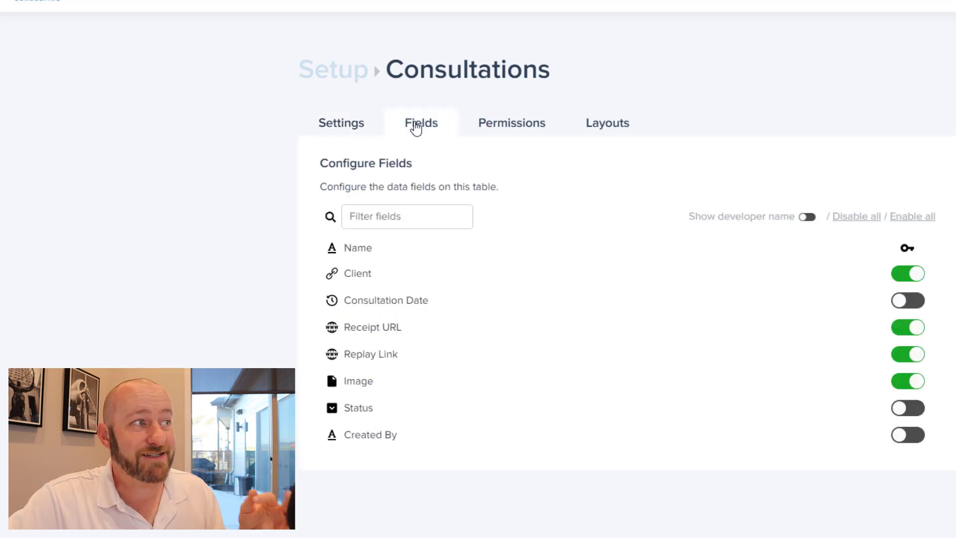
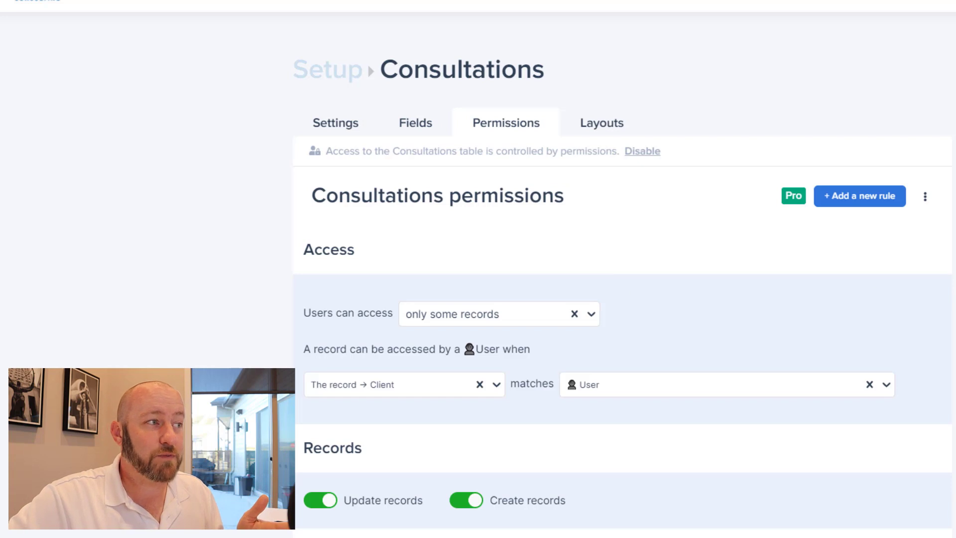
{"action": "scroll", "coordinate": [622, 299], "scroll_direction": "down", "scroll_amount": 3}
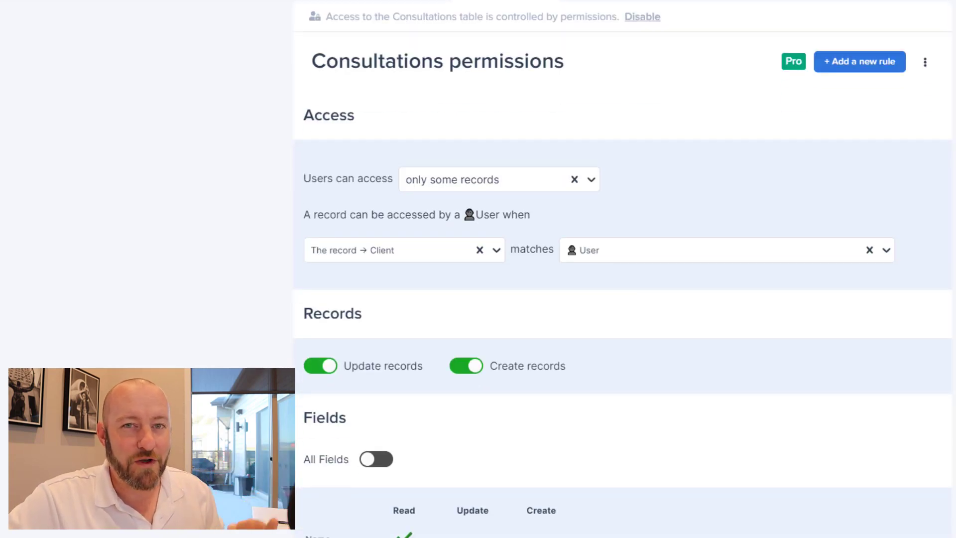
{"action": "scroll", "coordinate": [622, 299], "scroll_direction": "down", "scroll_amount": 3}
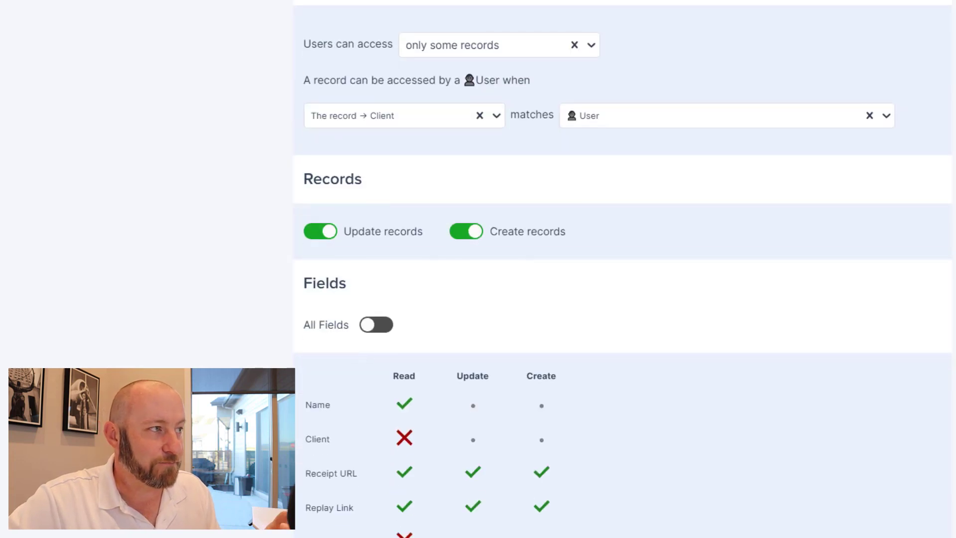
{"action": "scroll", "coordinate": [406, 372], "scroll_direction": "down", "scroll_amount": 1}
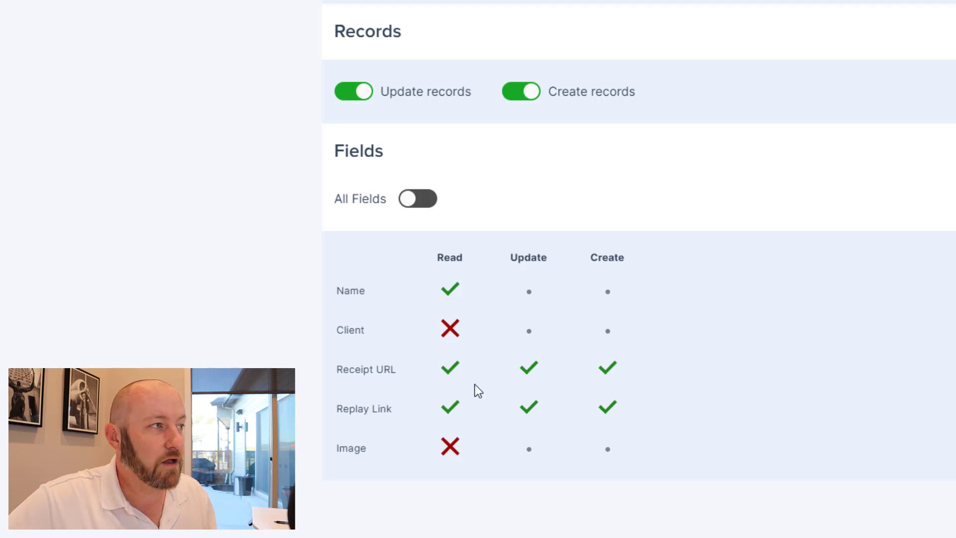
- Set the Receipt URL field's permissions to allow Read and Create but deny Update
{"action": "left_click", "coordinate": [454, 376]}
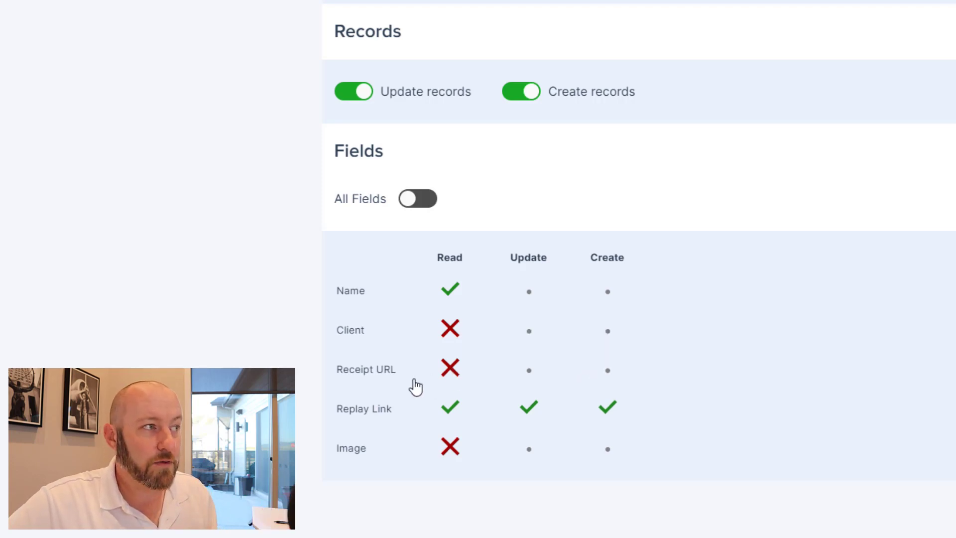
{"action": "left_click", "coordinate": [449, 370]}
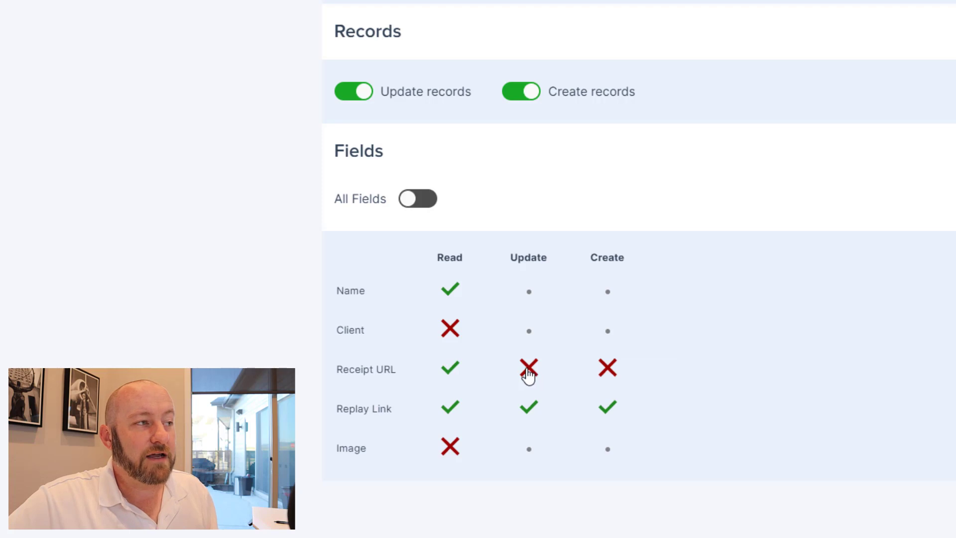
{"action": "left_click", "coordinate": [528, 369]}
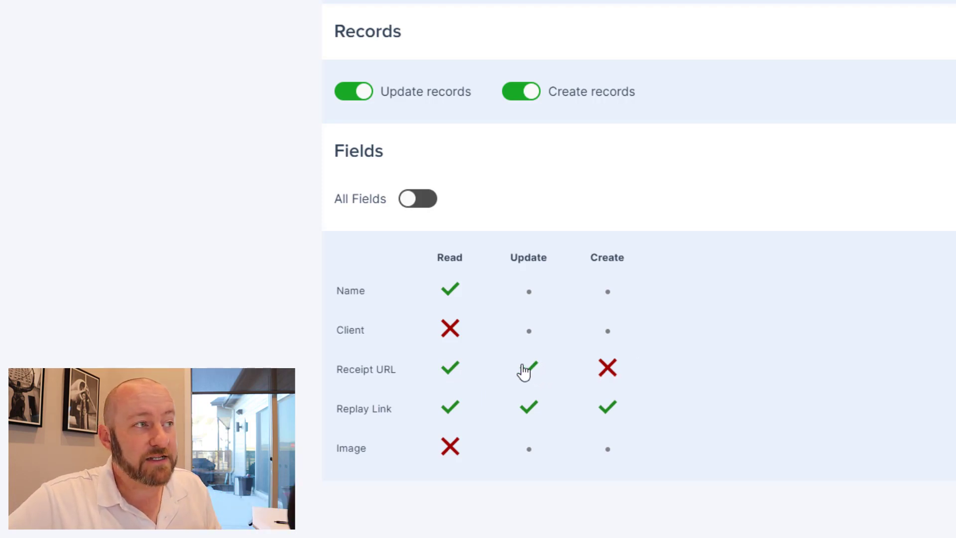
{"action": "left_click", "coordinate": [608, 371]}
{"action": "left_click", "coordinate": [529, 371]}
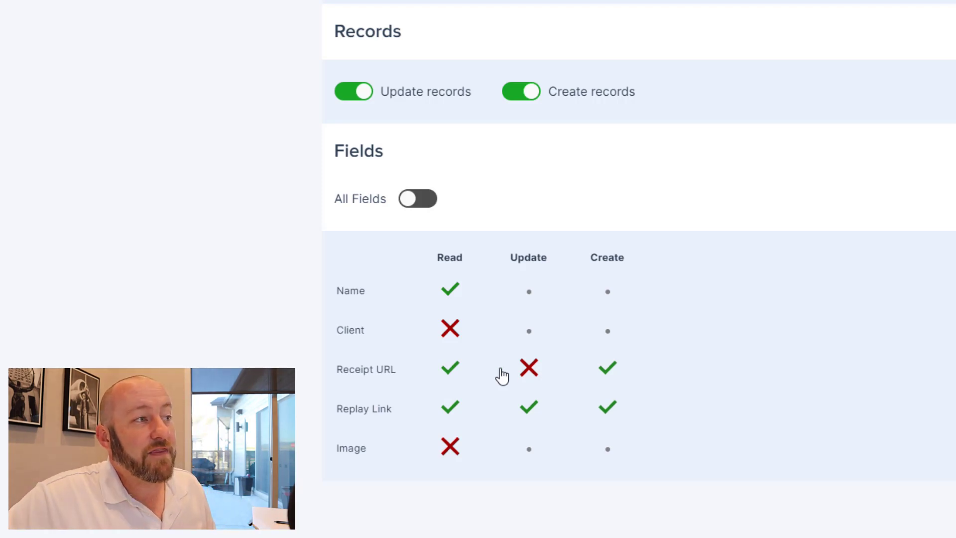
{"action": "left_click", "coordinate": [530, 373]}
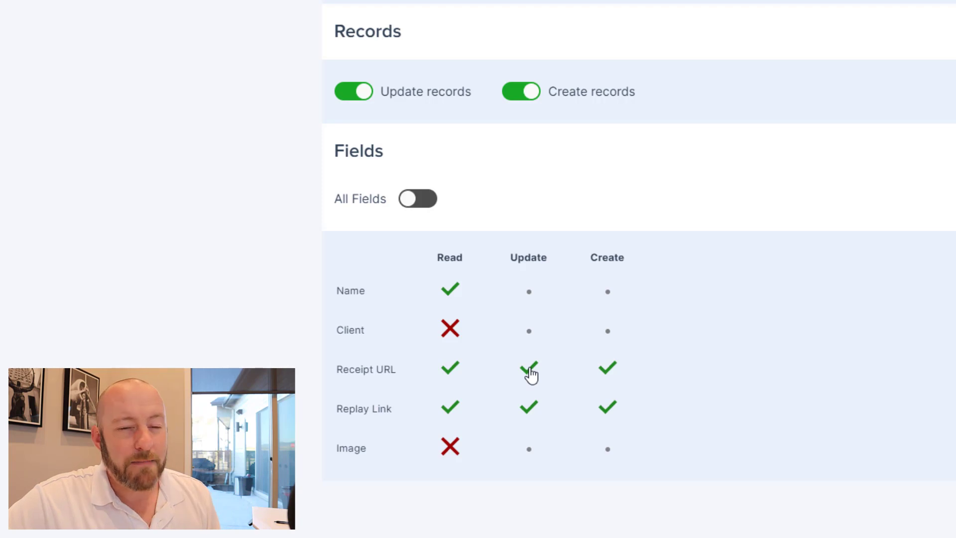
{"action": "left_click", "coordinate": [531, 373]}
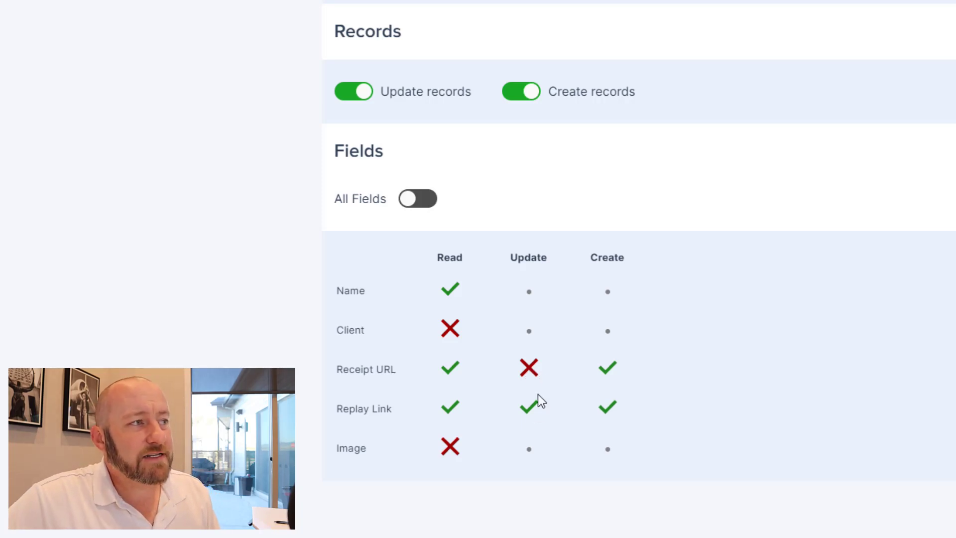
- Deny Create permission for the Replay Link field, and turn record updating off and back on
{"action": "left_click", "coordinate": [606, 411]}
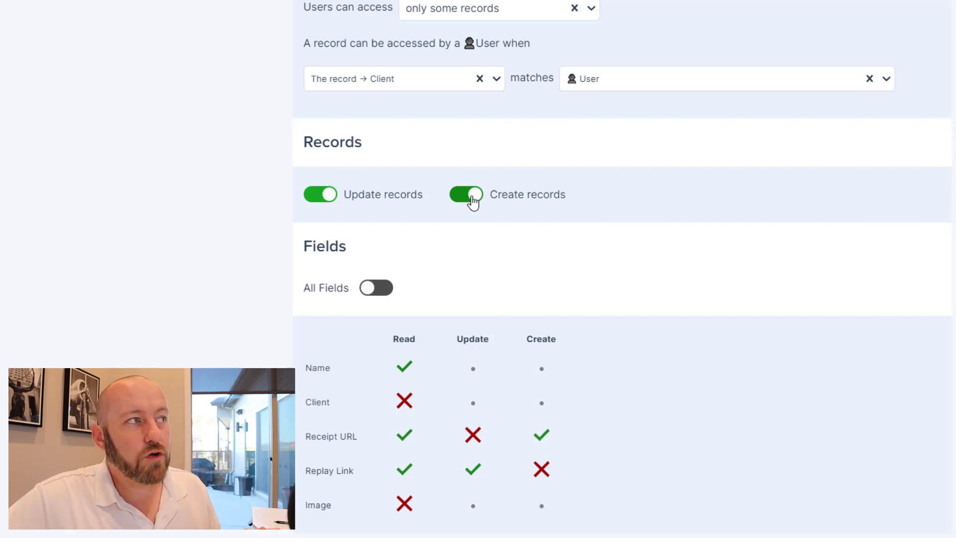
{"action": "left_click", "coordinate": [324, 196]}
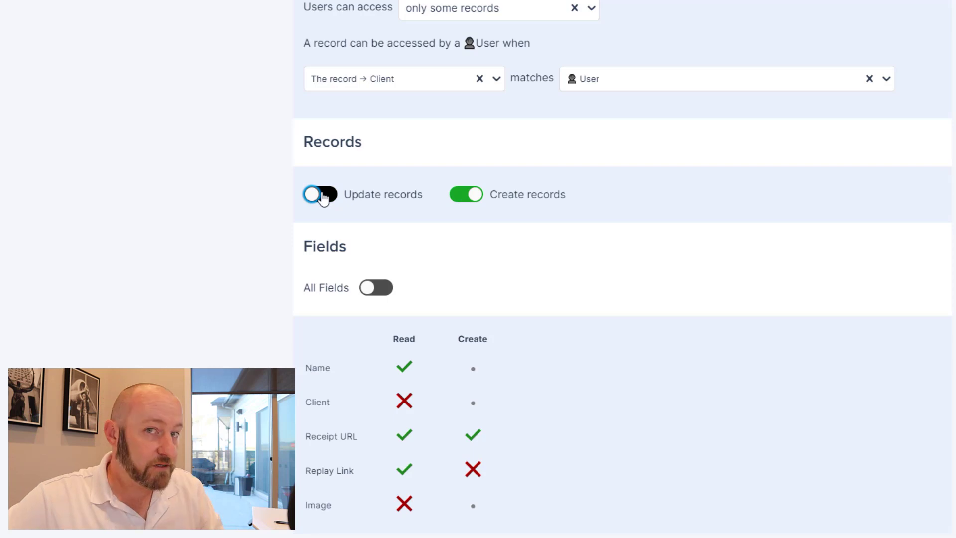
{"action": "left_click", "coordinate": [323, 196]}
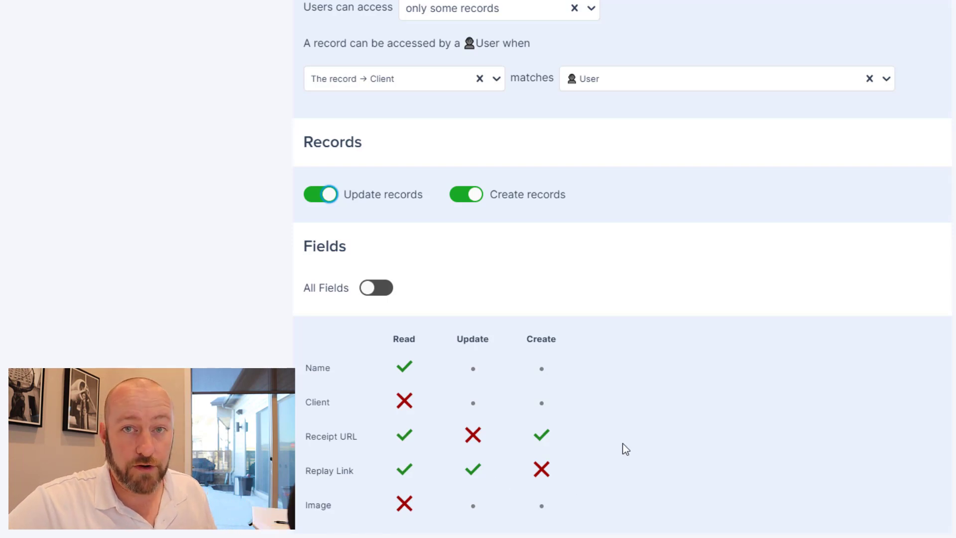
- Go to the Consultations table's layouts and open the Create layout for viewing
{"action": "scroll", "coordinate": [623, 448], "scroll_direction": "up", "scroll_amount": 3}
{"action": "scroll", "coordinate": [625, 449], "scroll_direction": "up", "scroll_amount": 3}
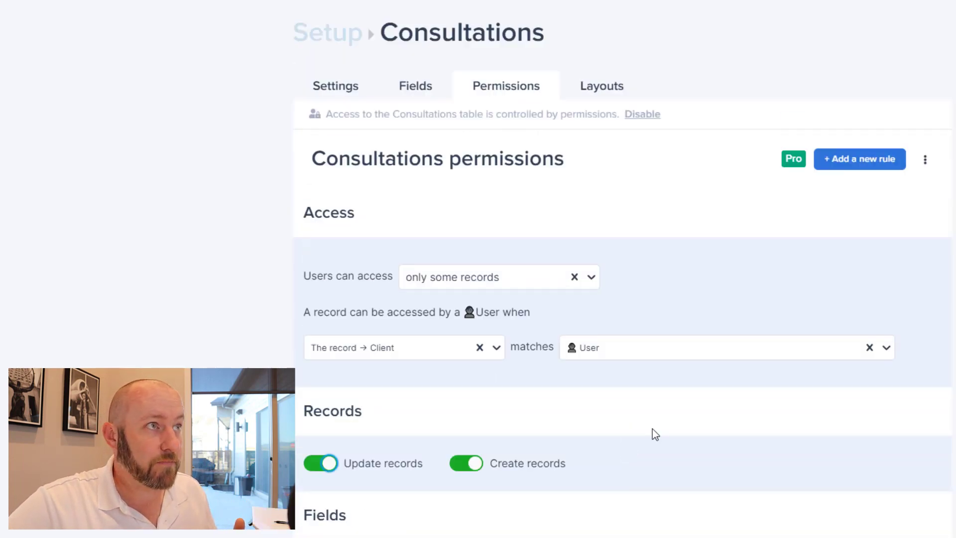
{"action": "left_click", "coordinate": [599, 92]}
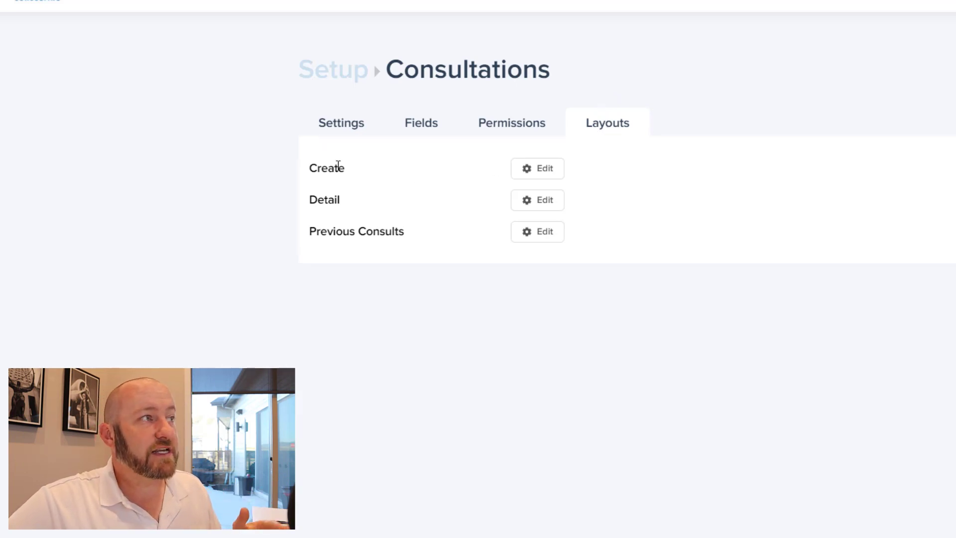
{"action": "left_click", "coordinate": [543, 175]}
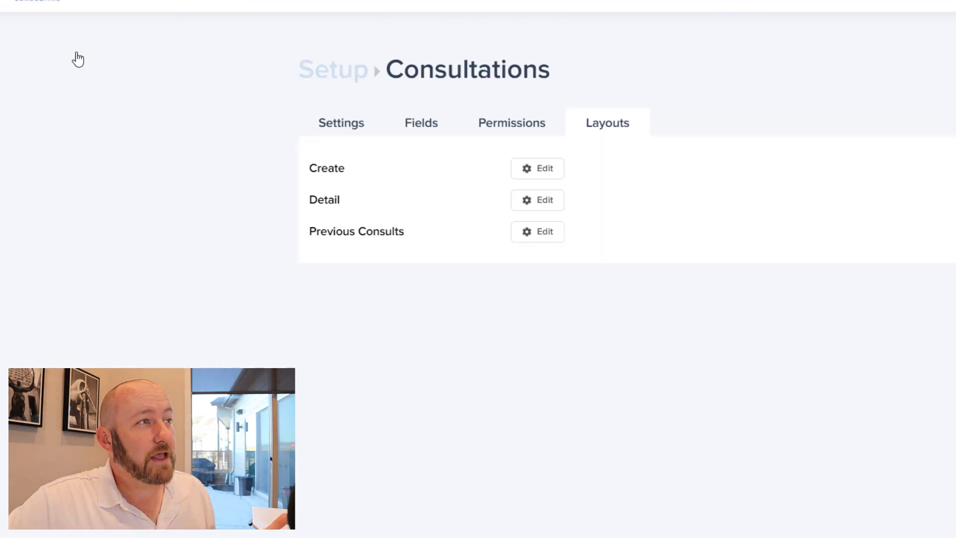
- In the Consultations Detail layout, set the profile image source to the Image field
{"action": "left_click", "coordinate": [545, 208]}
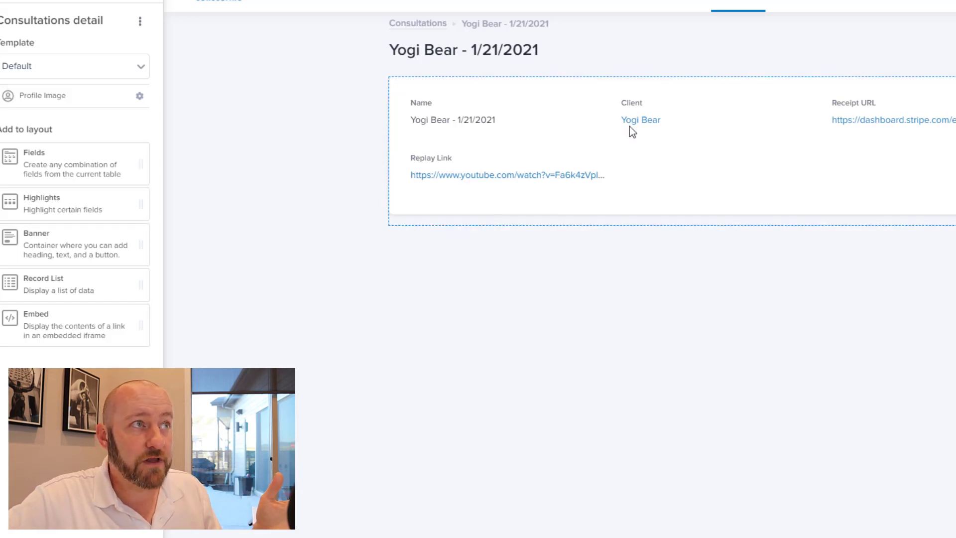
{"action": "left_click", "coordinate": [140, 102]}
{"action": "left_click", "coordinate": [124, 39]}
{"action": "left_click", "coordinate": [80, 64]}
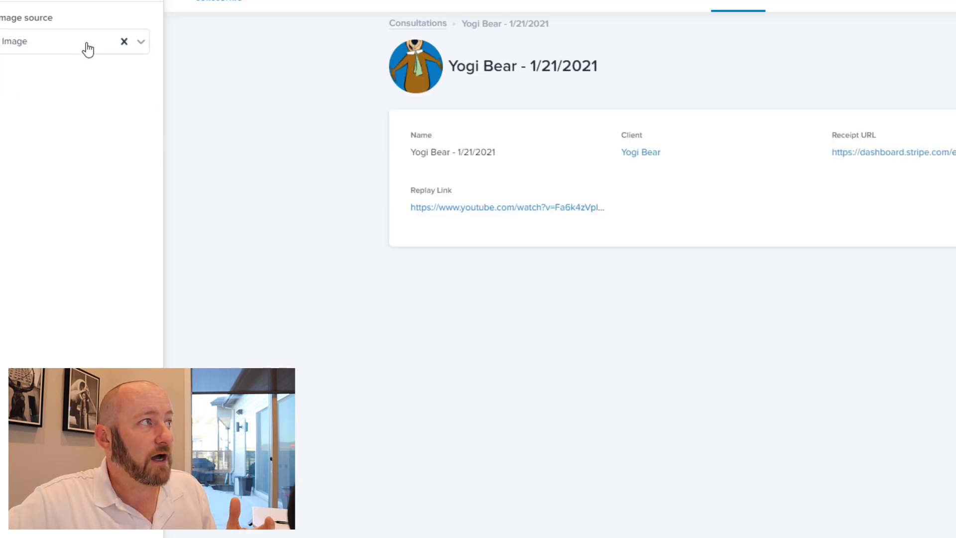
{"action": "left_click", "coordinate": [26, 7]}
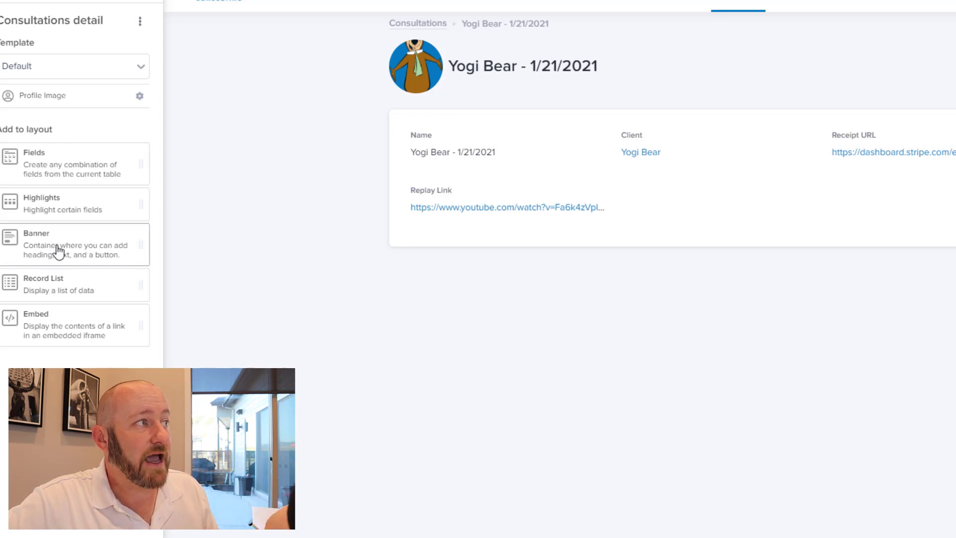
- Add a record list below the fields block of the Detail layout, and view the Previous Consults layout
{"action": "left_click_drag", "start_coordinate": [73, 294], "coordinate": [505, 320]}
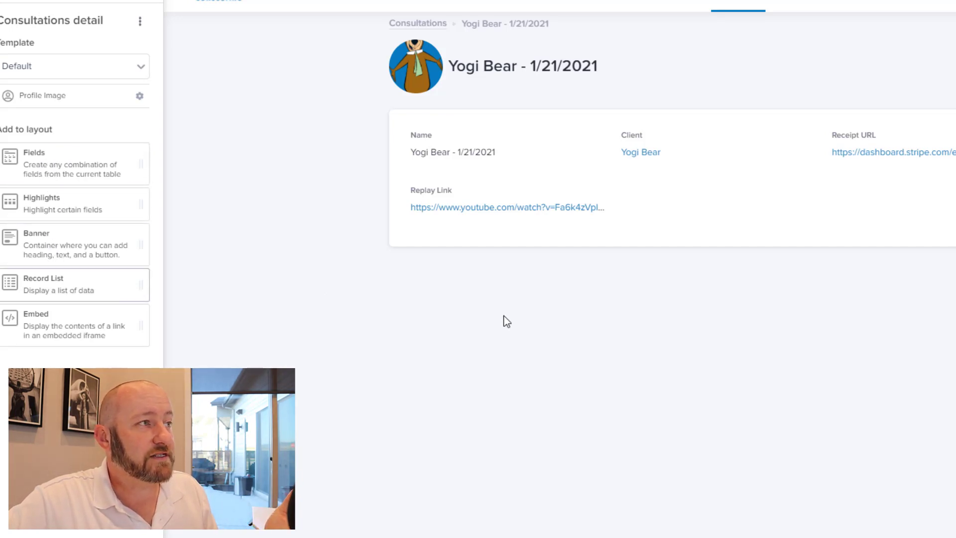
{"action": "left_click_drag", "start_coordinate": [141, 290], "coordinate": [561, 239]}
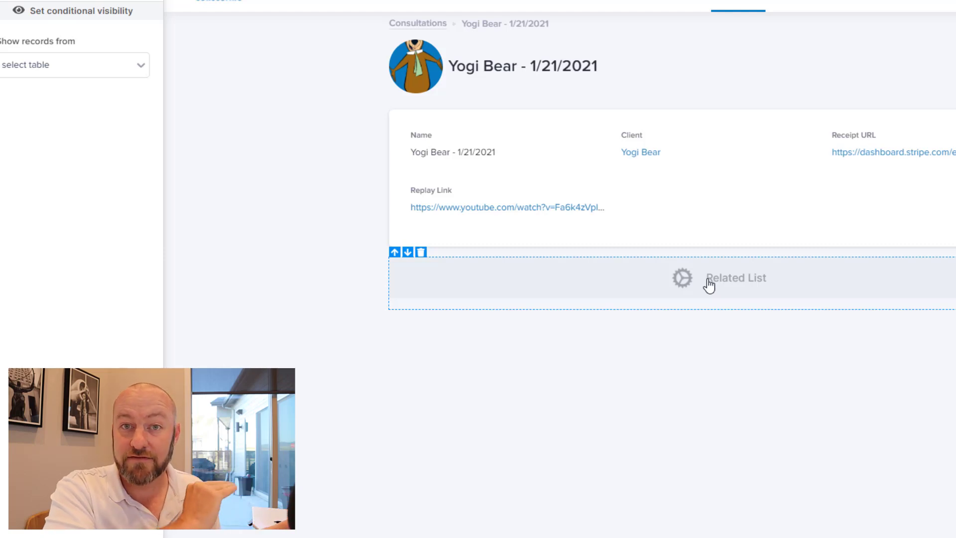
{"action": "left_click", "coordinate": [709, 285]}
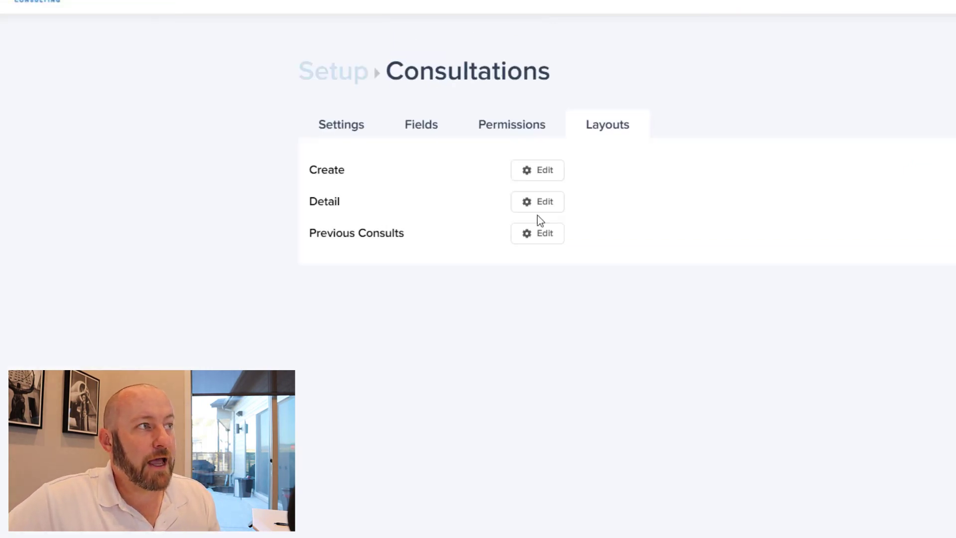
{"action": "left_click", "coordinate": [555, 238]}
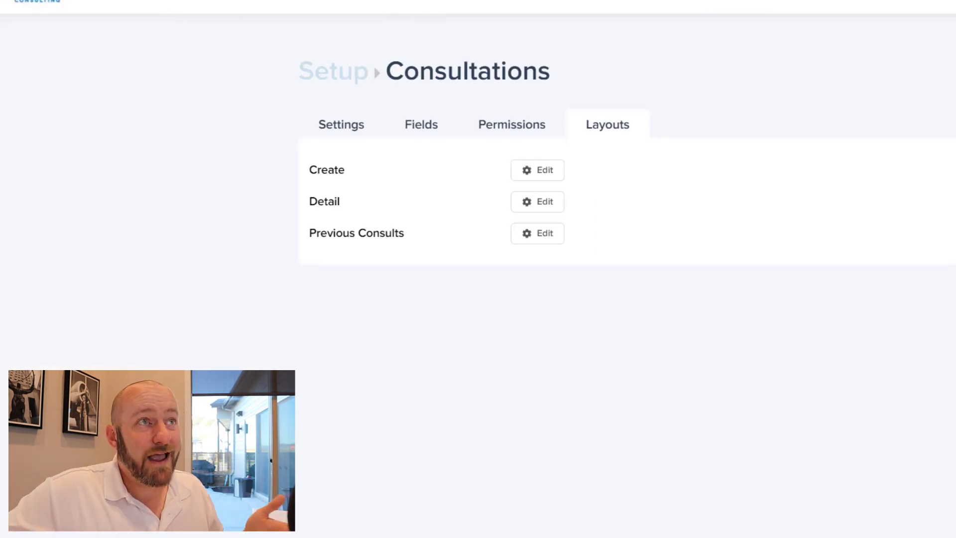
- Impersonate the second listed user and open their 3/23/2021 consultation record
{"action": "left_click", "coordinate": [824, 63]}
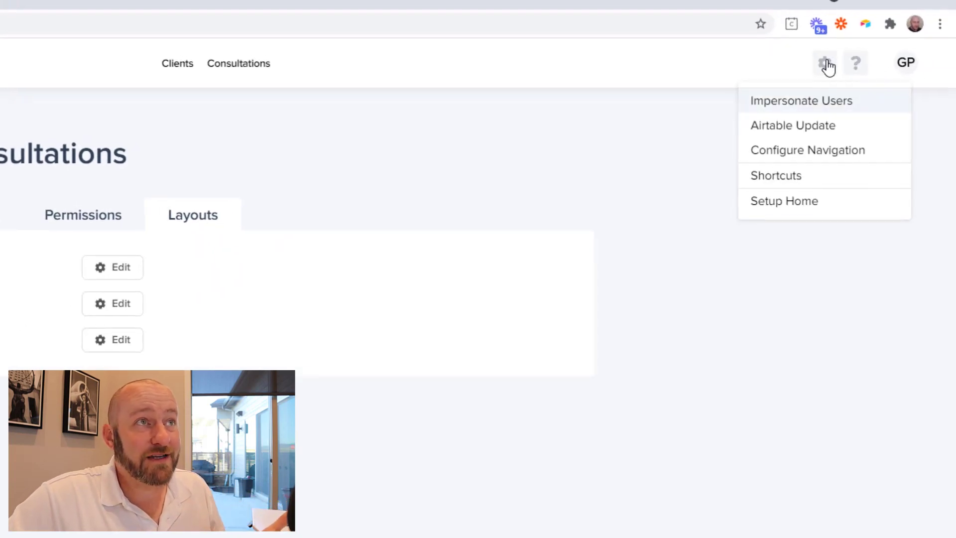
{"action": "left_click", "coordinate": [825, 105]}
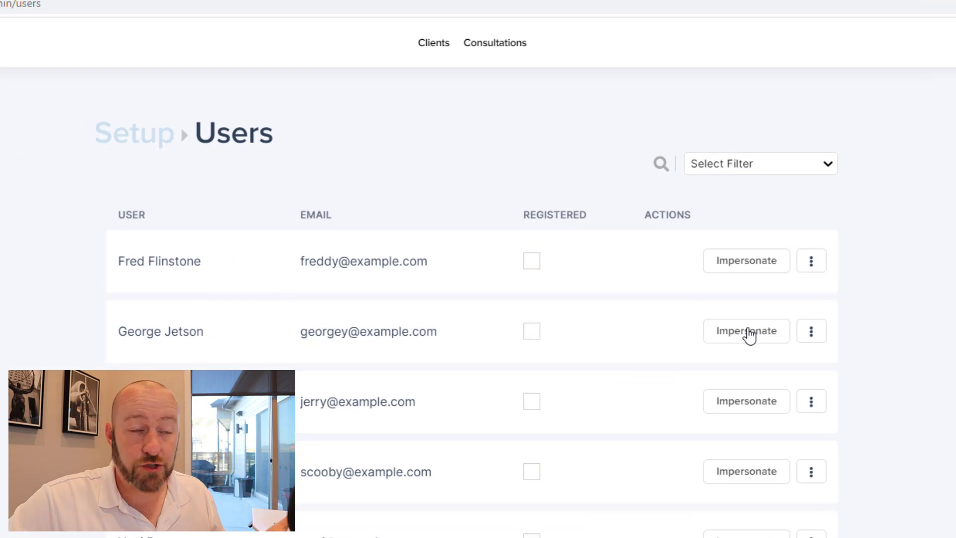
{"action": "left_click", "coordinate": [749, 333]}
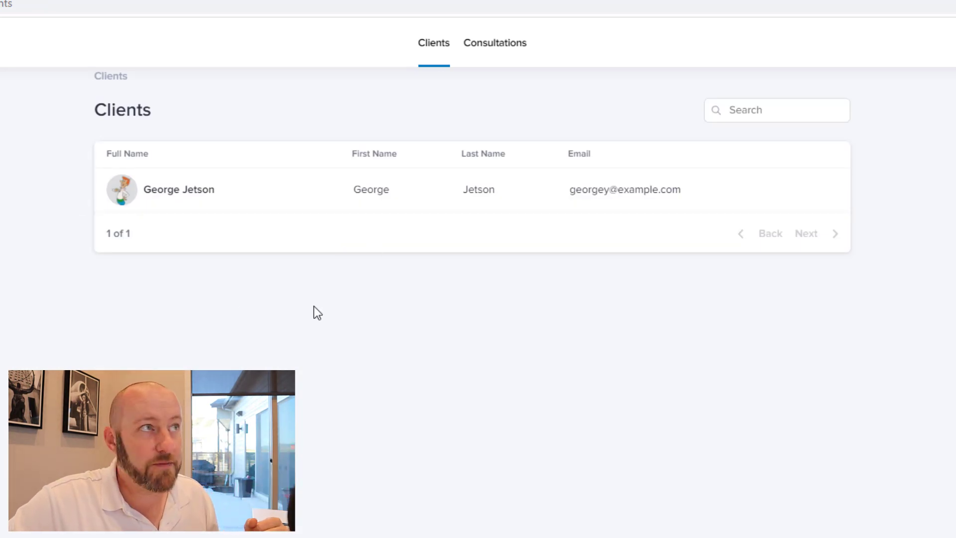
{"action": "left_click", "coordinate": [503, 59]}
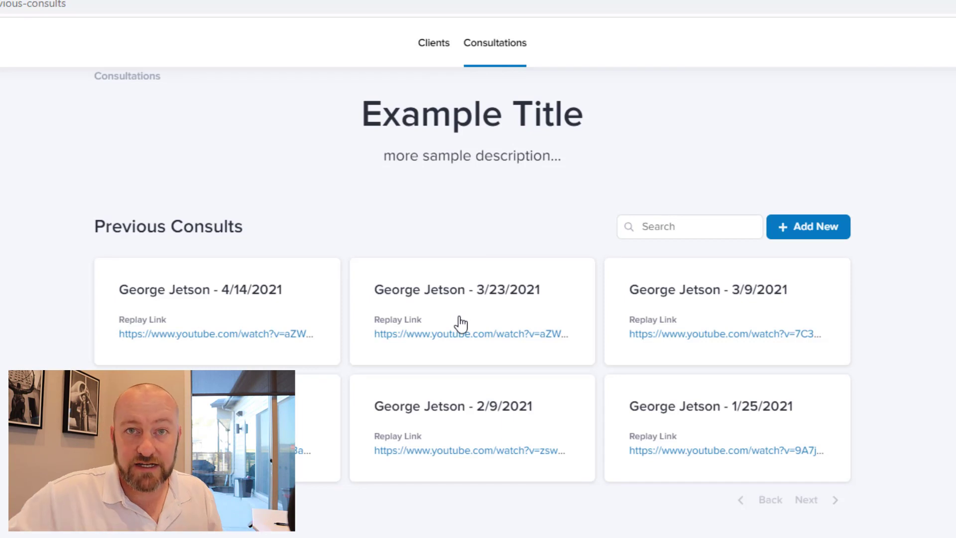
{"action": "left_click", "coordinate": [429, 303]}
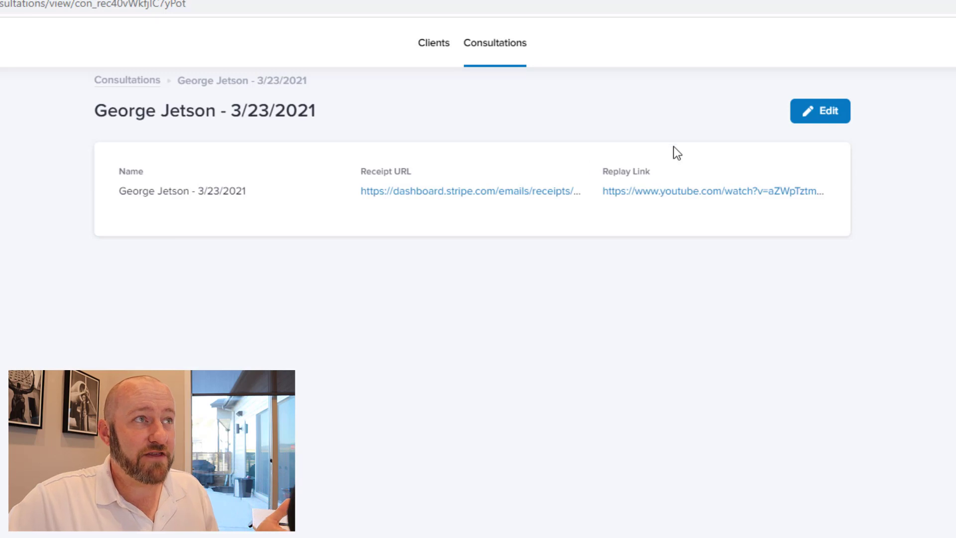
{"action": "left_click", "coordinate": [822, 114]}
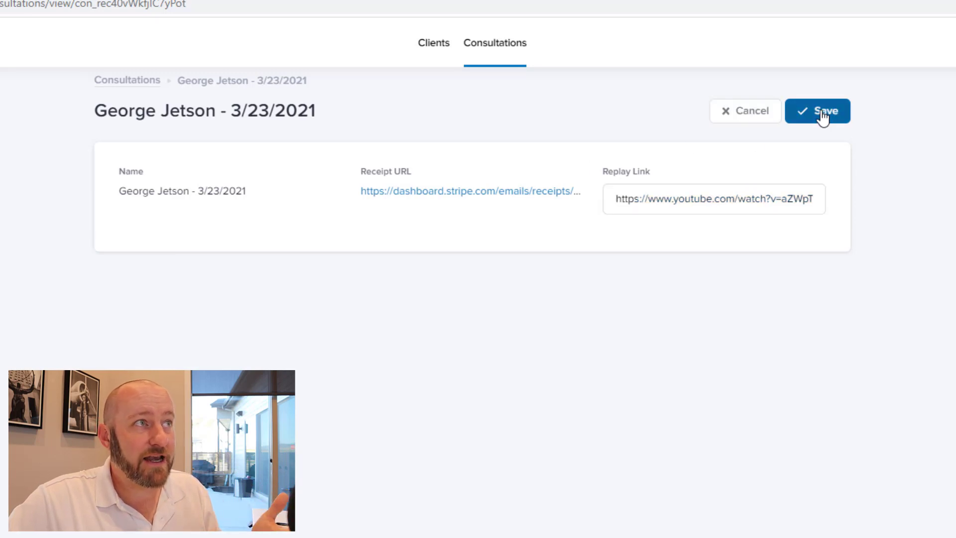
{"action": "double_click", "coordinate": [658, 203]}
{"action": "key", "text": "ctrl+a"}
{"action": "type", "text": "https://exx"}
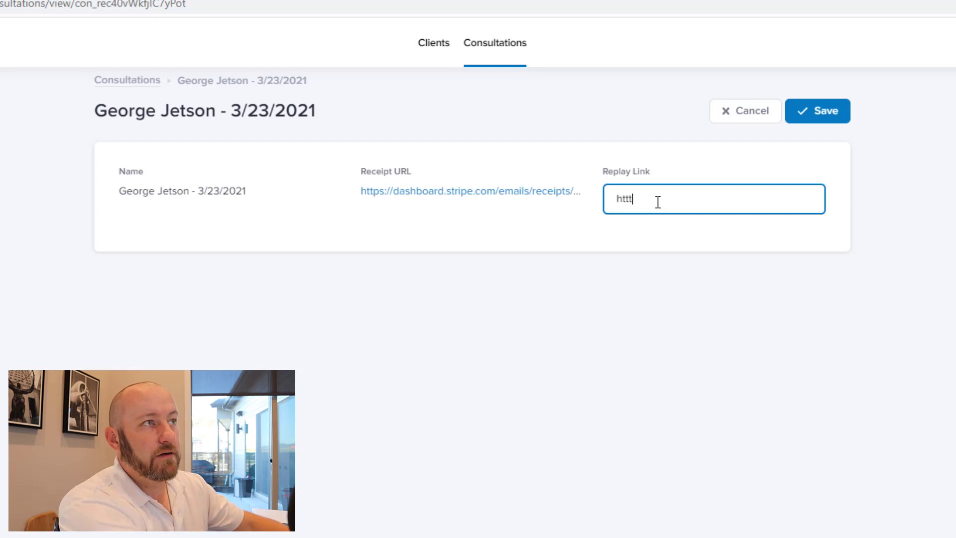
{"action": "key", "text": "BackSpace"}
{"action": "type", "text": "ample.com"}
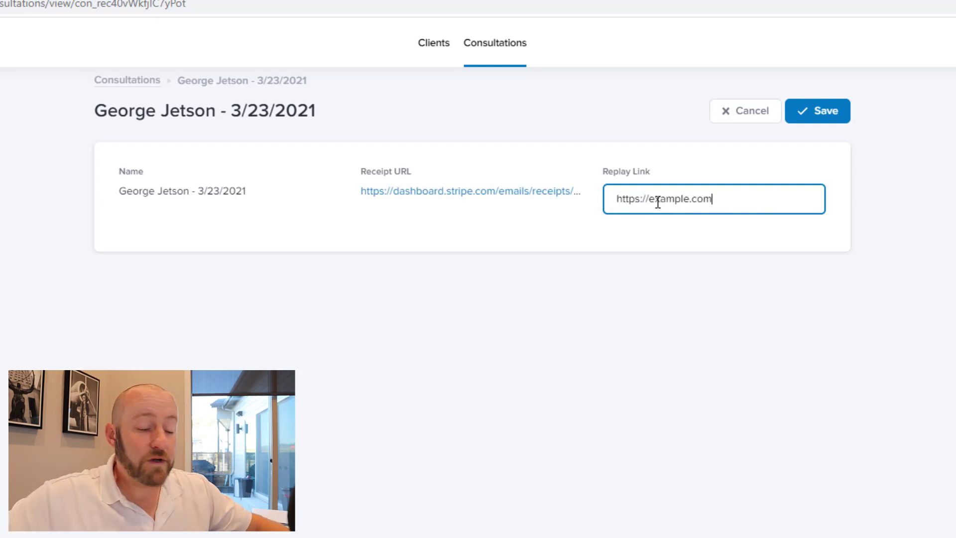
{"action": "left_click", "coordinate": [830, 115]}
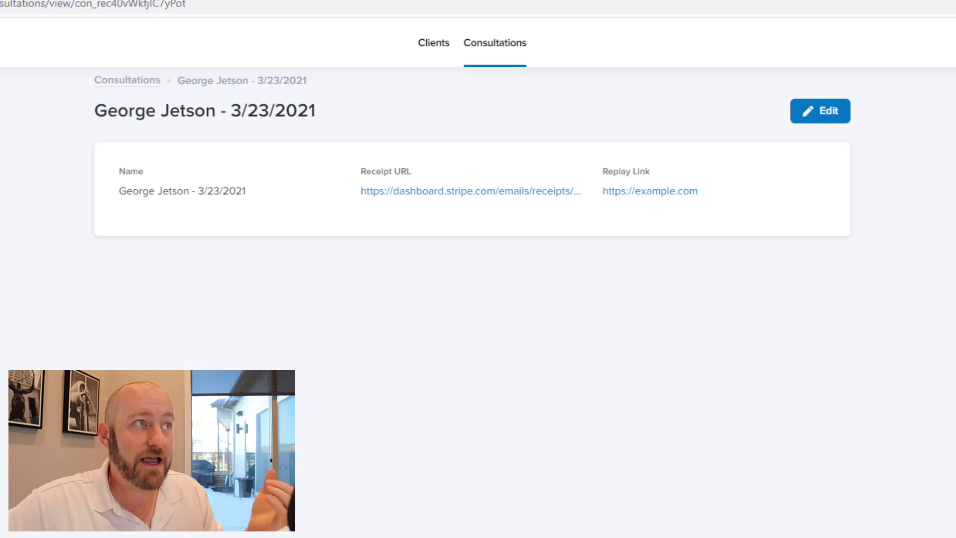
- Switch to the Airtable Consultations table and check the Replay Link of the edited 3/23/2021 record
{"action": "key", "text": "ctrl+Tab"}
{"action": "scroll", "coordinate": [325, 357], "scroll_direction": "up", "scroll_amount": 3}
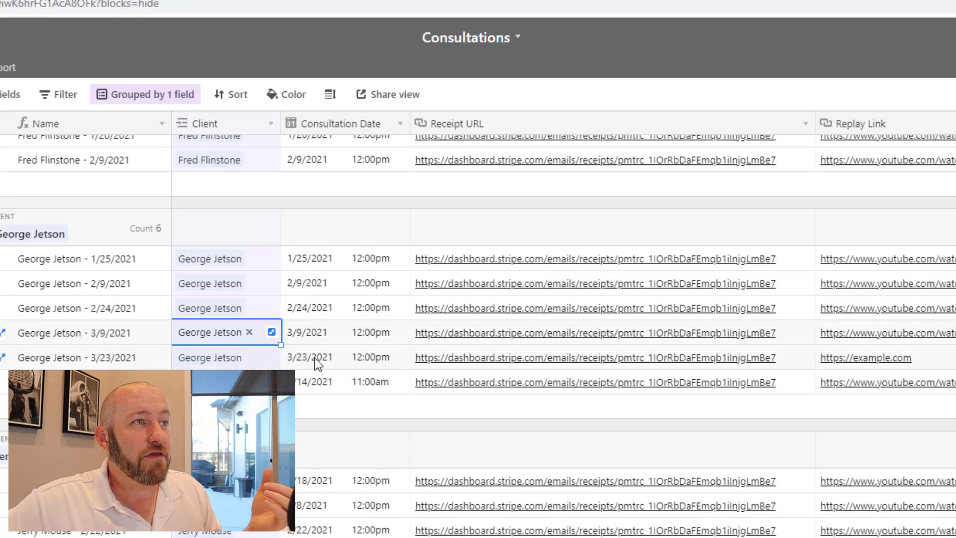
{"action": "left_click", "coordinate": [142, 357]}
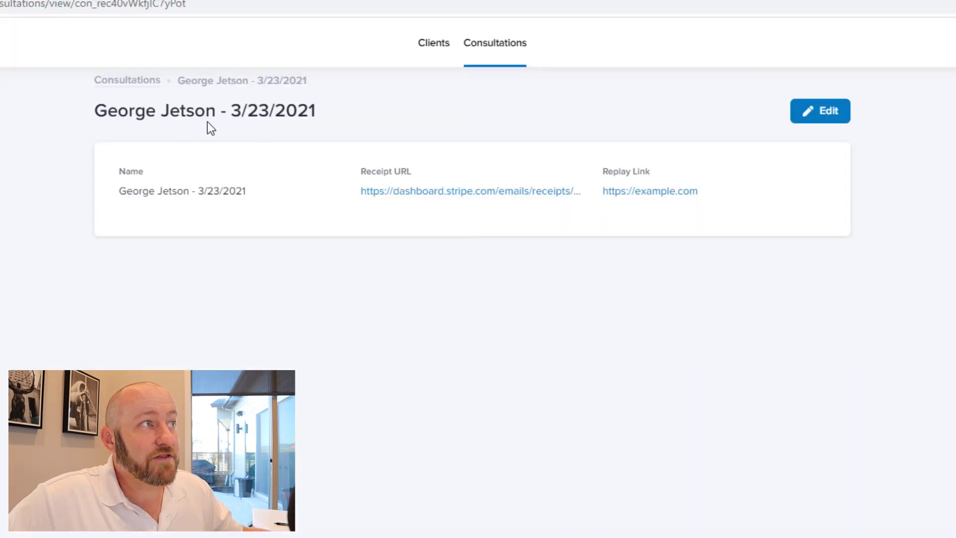
- Back in the Stacker portal's consultations list, add a new consultation with the Receipt URL 123.com and save it
{"action": "left_click", "coordinate": [134, 81]}
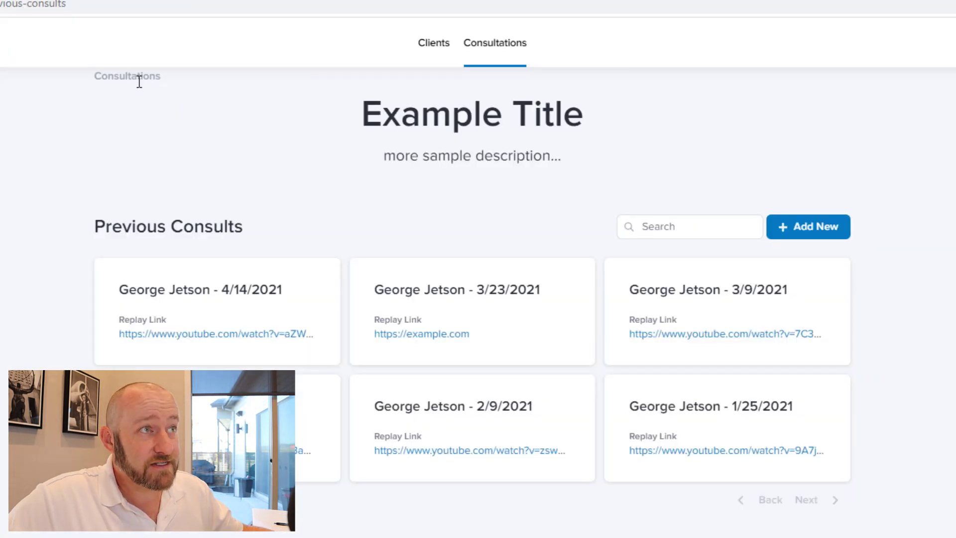
{"action": "left_click", "coordinate": [822, 232]}
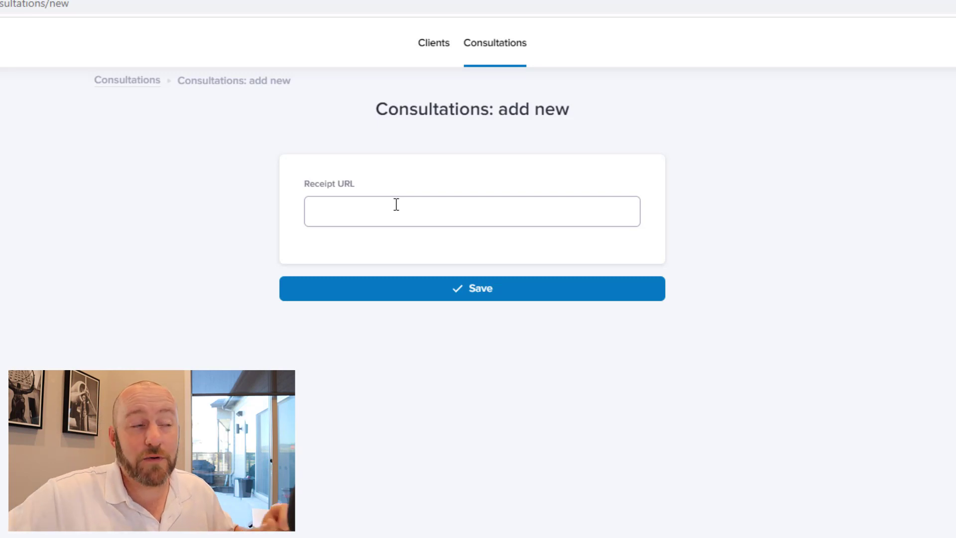
{"action": "left_click", "coordinate": [396, 204]}
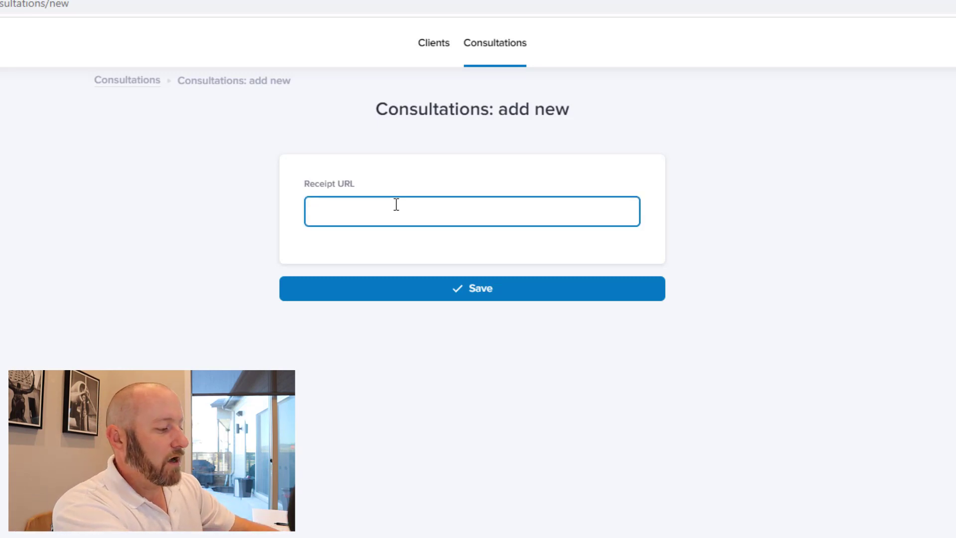
{"action": "type", "text": "123.com"}
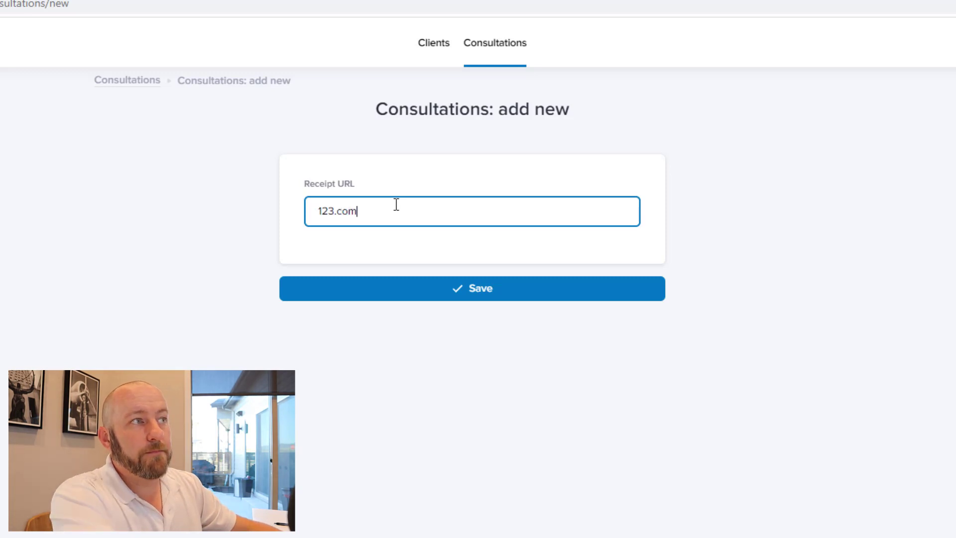
{"action": "left_click", "coordinate": [491, 289]}
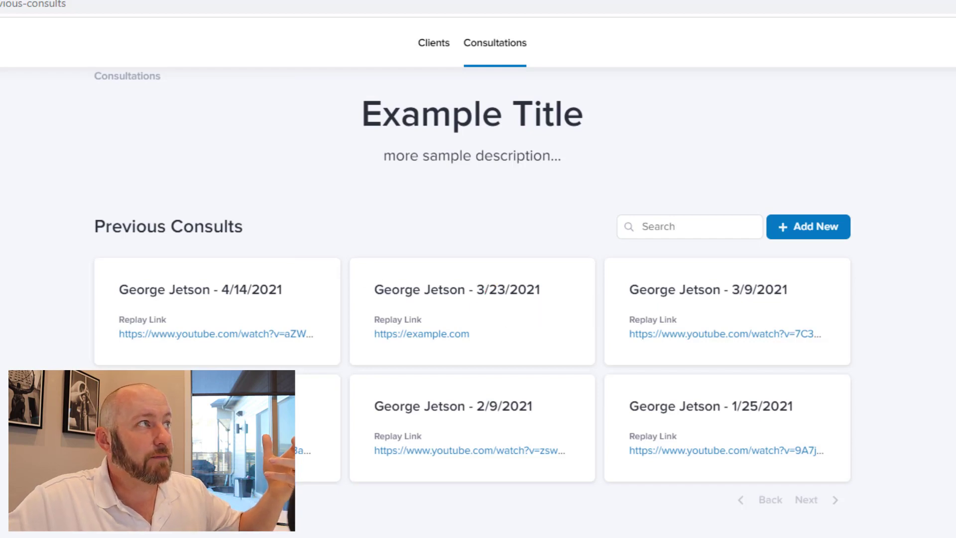
- Switch to the Airtable Consultations table and check the Client field of the new 123.com record
{"action": "key", "text": "ctrl+Tab"}
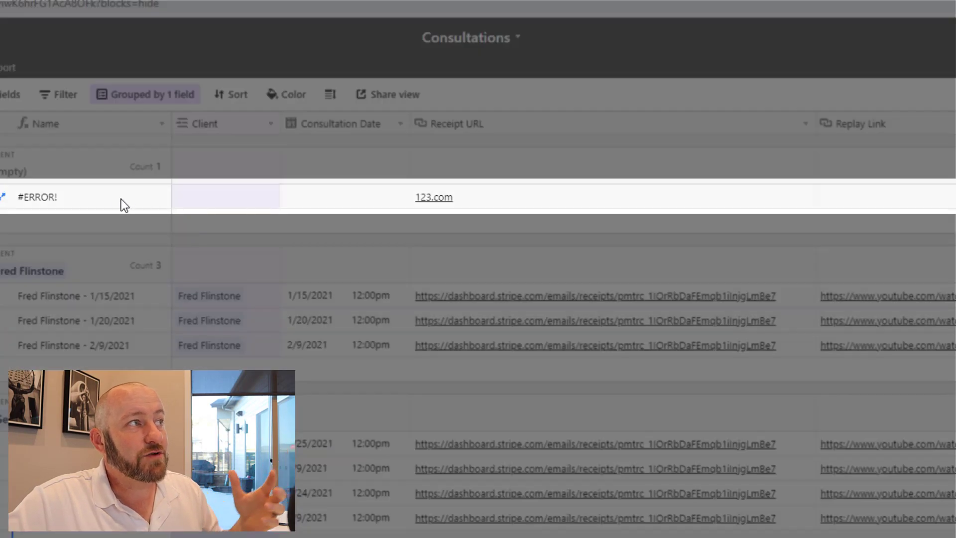
{"action": "left_click", "coordinate": [214, 202]}
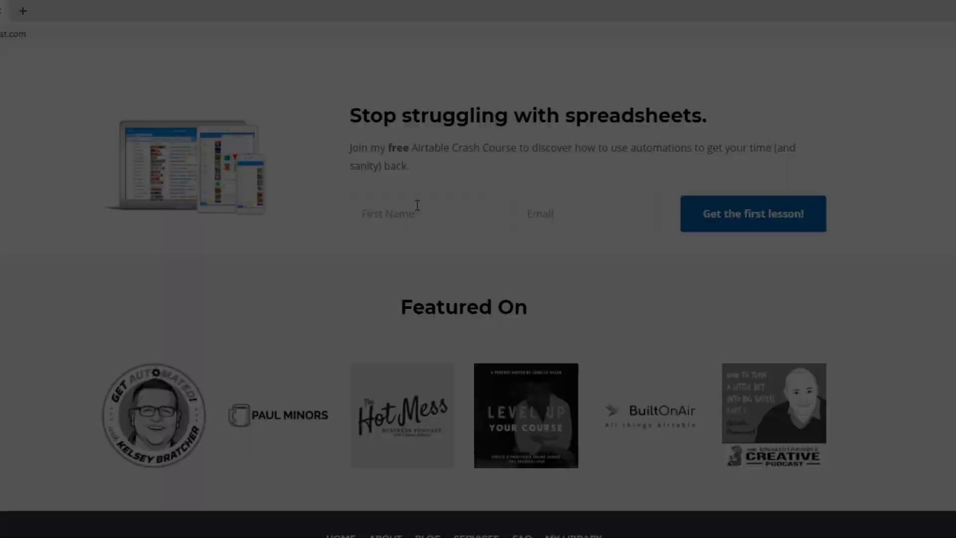
- Fill in the first name and e-mail in the Airtable Crash Course sign-up form on the GAP Consulting website
{"action": "type", "text": "Gareth"}
{"action": "key", "text": "Tab"}
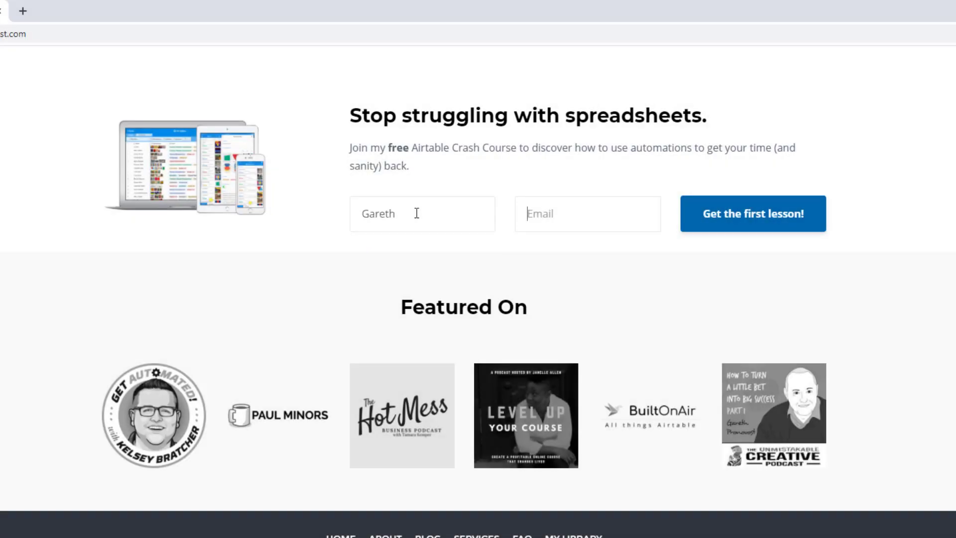
{"action": "type", "text": "garet"}
{"action": "key", "text": "Down"}
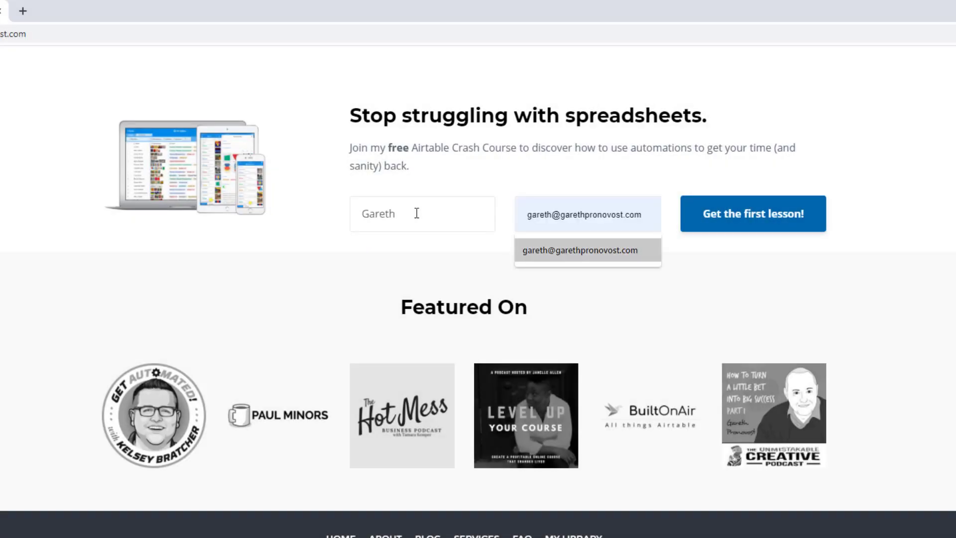
{"action": "key", "text": "Return"}
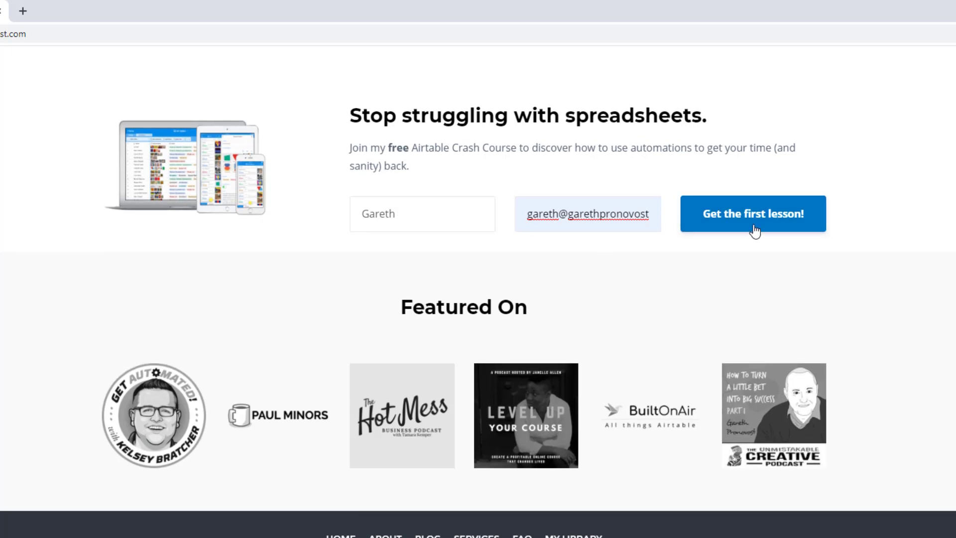
- Open the website's Services page and look through the consulting support options
{"action": "scroll", "coordinate": [754, 231], "scroll_direction": "up", "scroll_amount": 20}
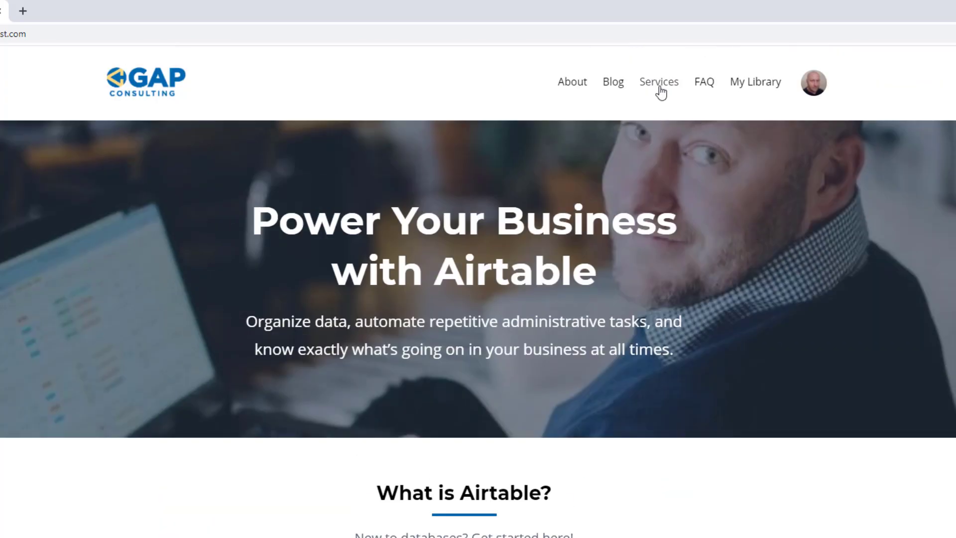
{"action": "left_click", "coordinate": [660, 82]}
{"action": "scroll", "coordinate": [352, 331], "scroll_direction": "down", "scroll_amount": 10}
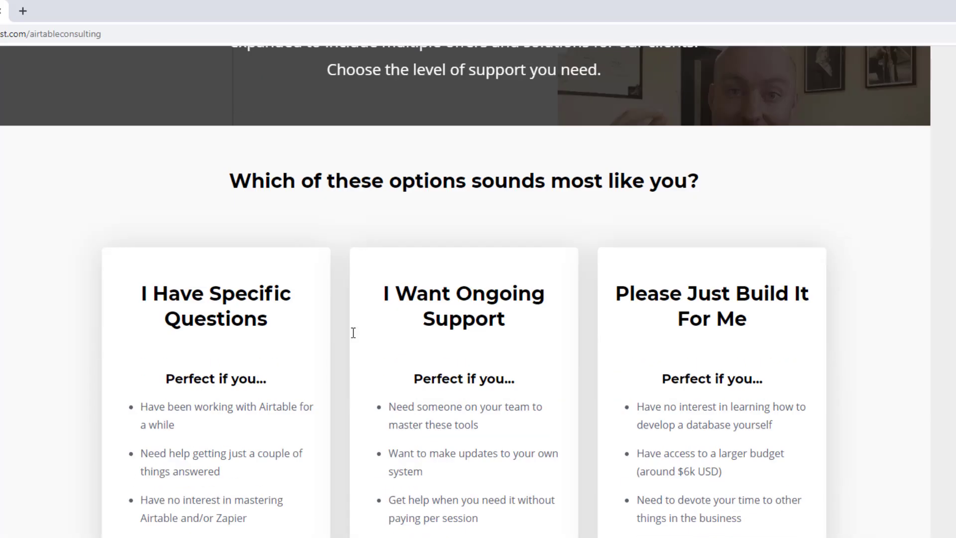